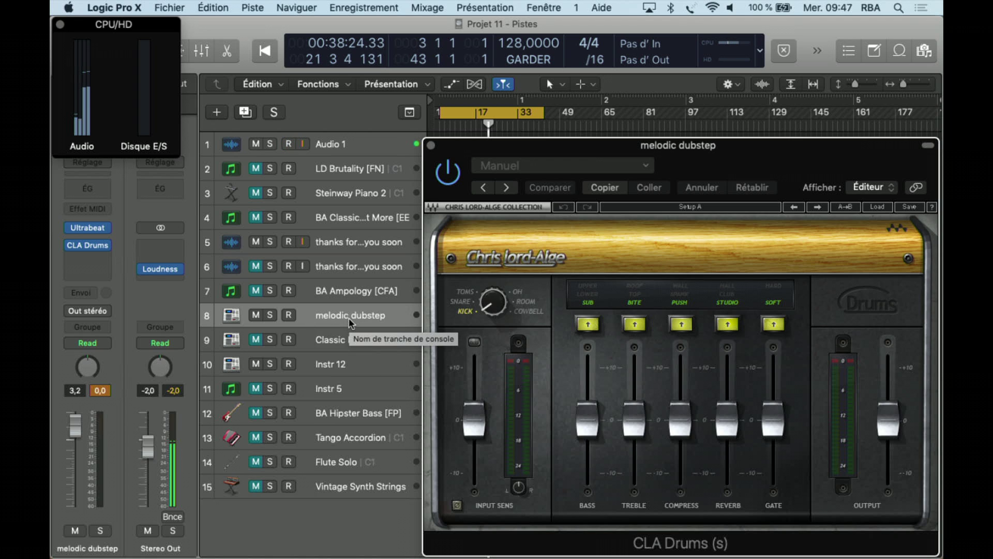
Step: Start playback of the project and disarm recording on the Audio 1 track
key(space)
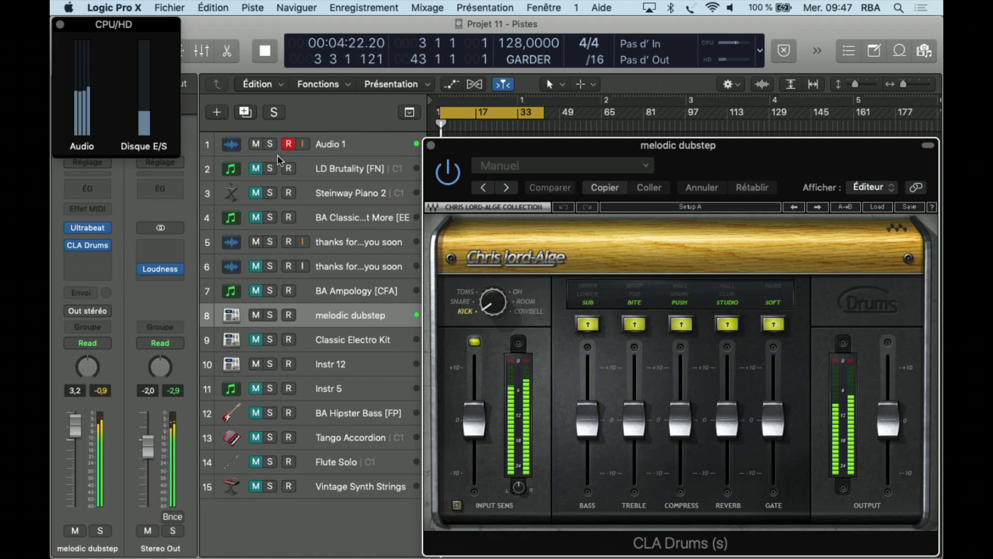
click(288, 145)
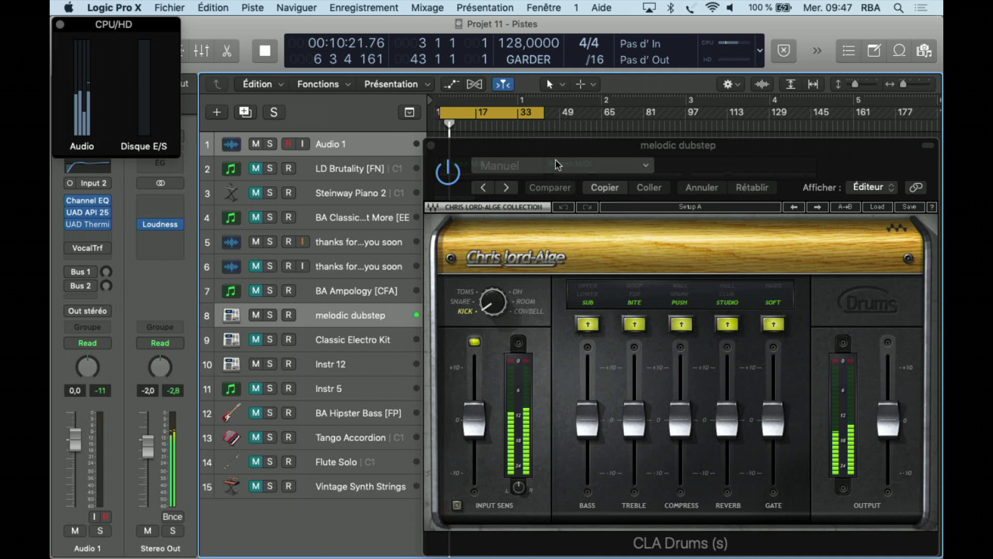
Step: Load the Kick - Start Me Up preset in CLA Drums and compare the sound with the plug-in bypassed and active
click(508, 189)
click(509, 189)
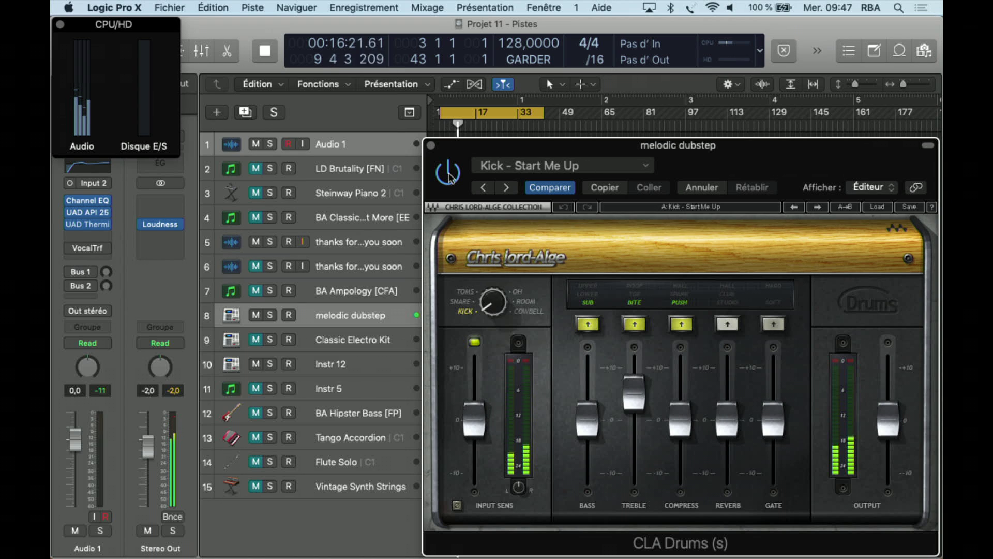
click(448, 174)
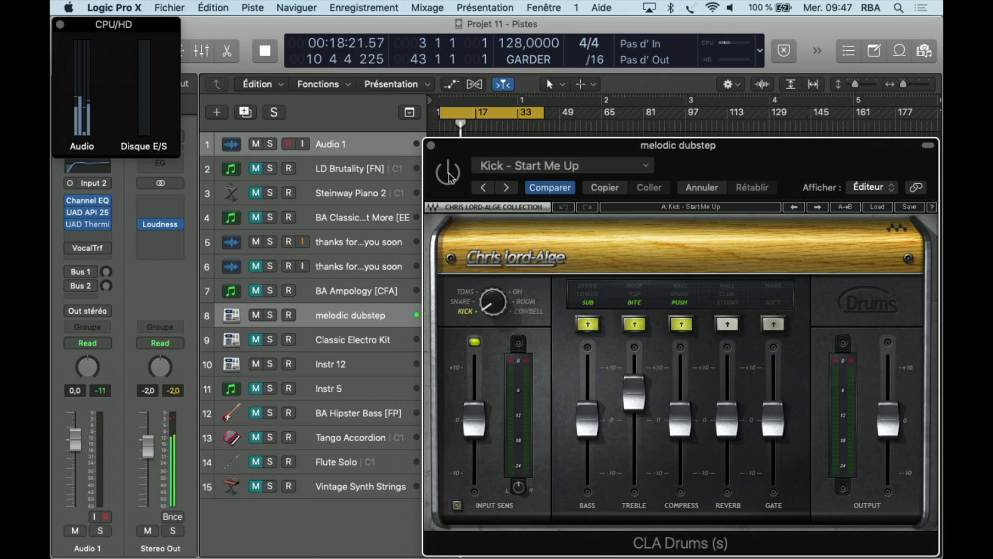
click(448, 174)
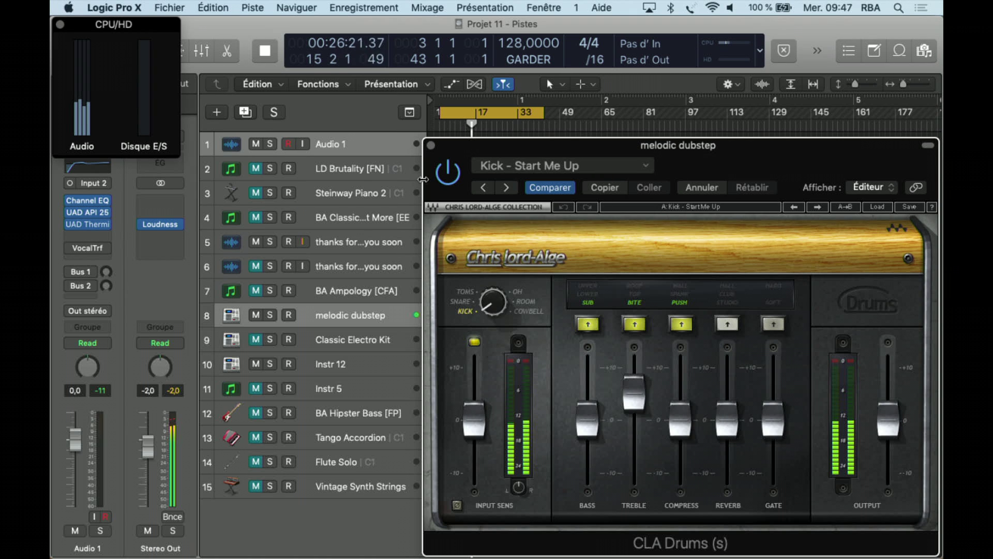
Step: Bypass the Channel EQ on Audio 1, and load the CLA Drums preset Kick - Bang to compare it with the bypassed sound
click(71, 201)
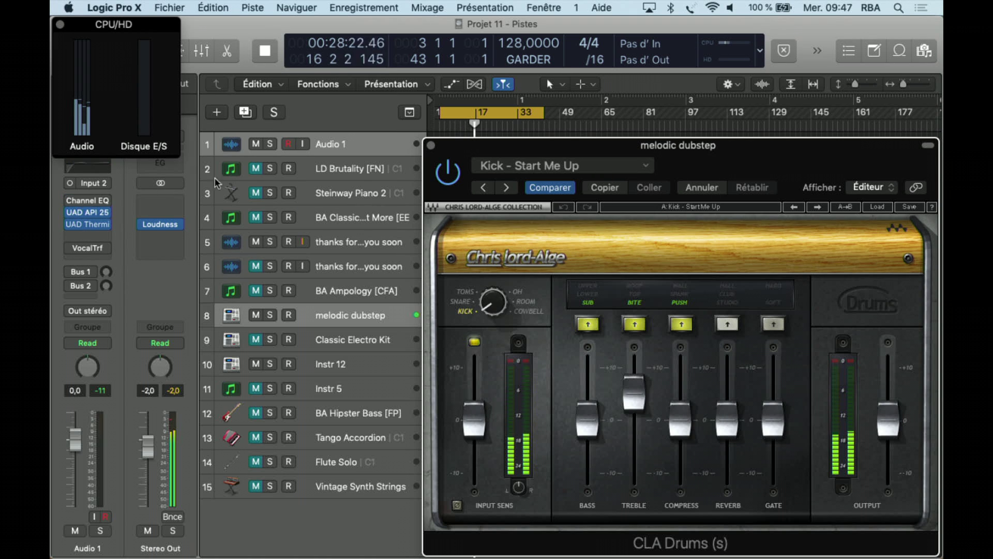
click(507, 188)
click(442, 179)
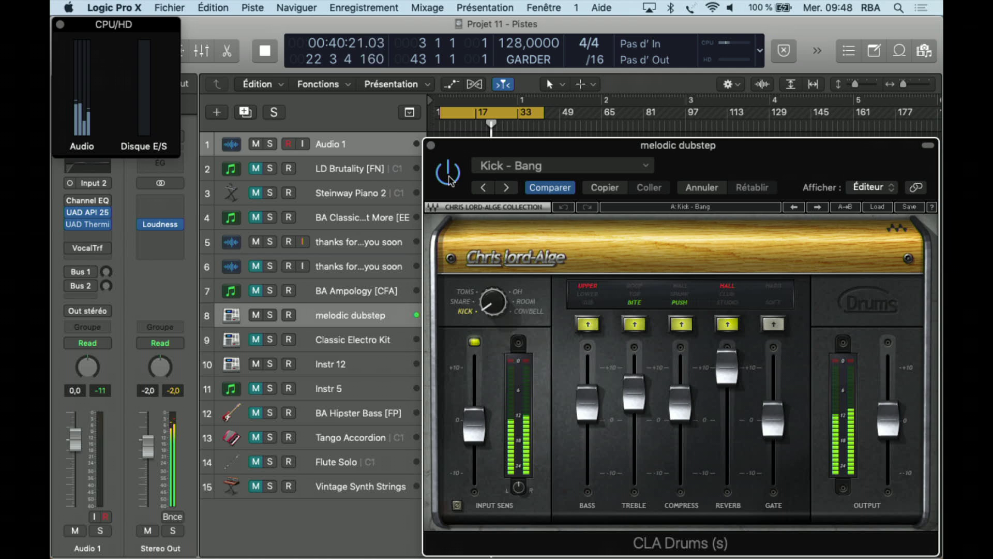
Step: Set CLA Drums reverb to 7.4, bass to 9.4 and gate to 10.0, raise compression slightly and enable the gate in Soft mode
drag(726, 362, 731, 391)
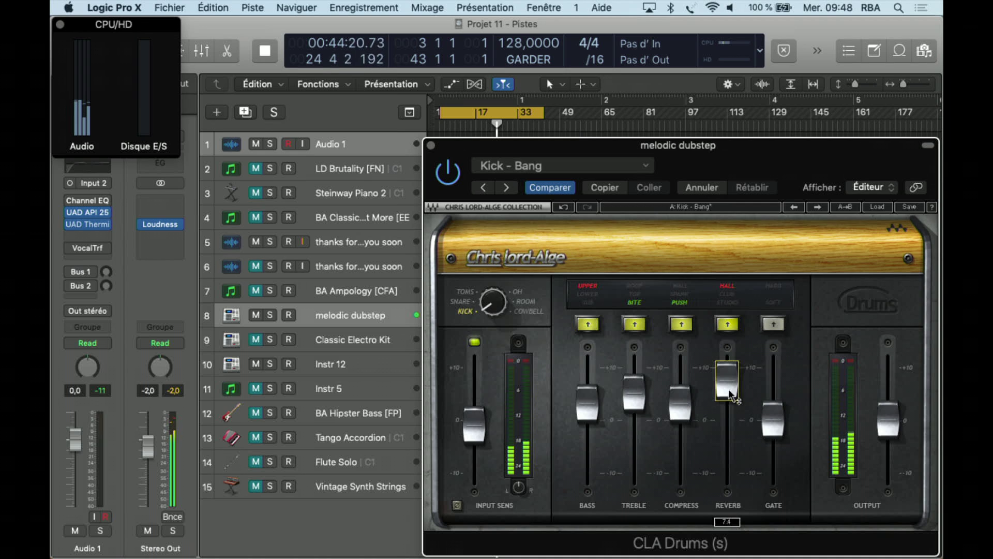
drag(596, 409, 596, 375)
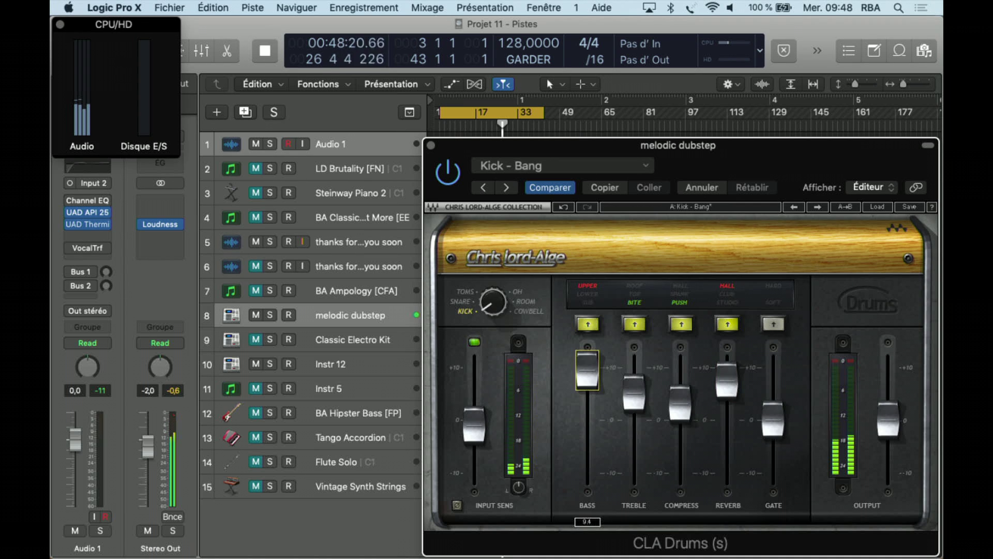
mouse_move(679, 399)
mouse_down()
mouse_move(680, 410)
mouse_move(679, 366)
mouse_move(681, 396)
mouse_up()
drag(773, 422, 773, 366)
click(774, 328)
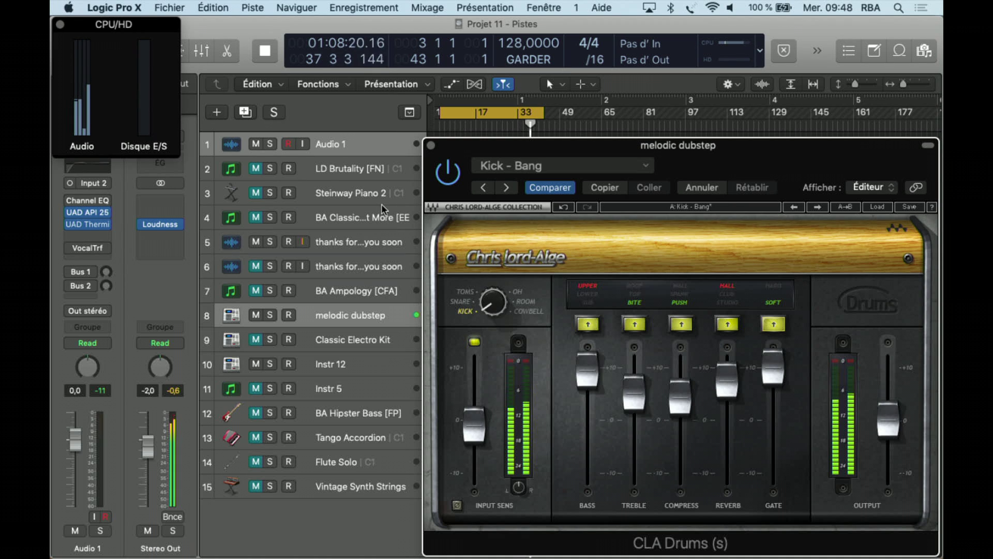
Step: Turn on input monitoring and record arming for the Audio 1 track
click(302, 144)
click(289, 143)
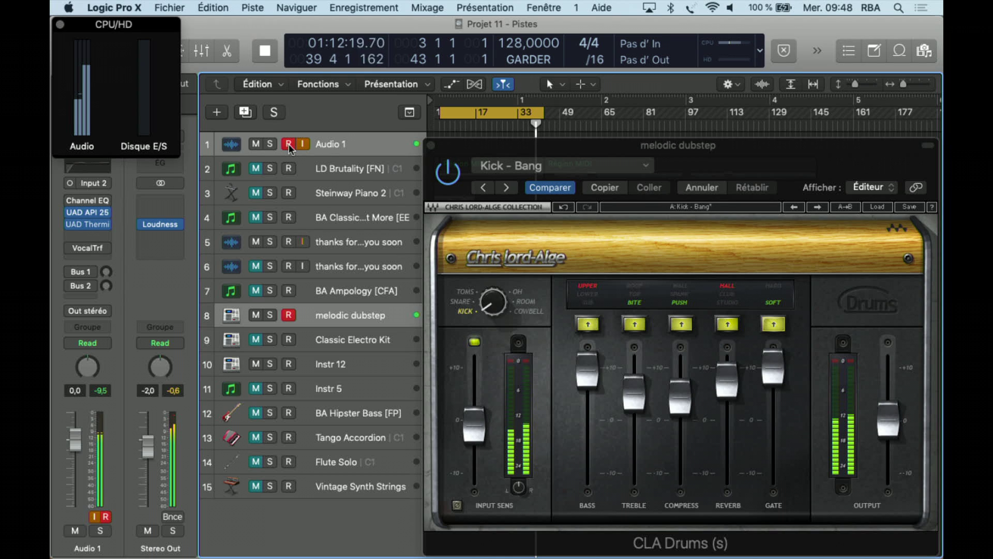
click(289, 144)
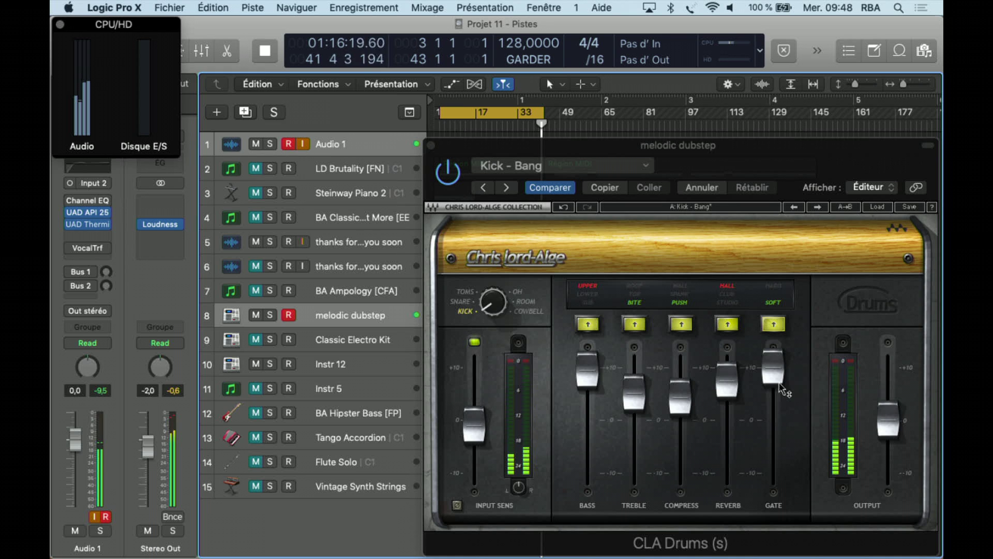
Step: Try the Soft gate at -9.9 and 10.0, and switch the gate to Hard with its level lowered slightly
mouse_move(785, 383)
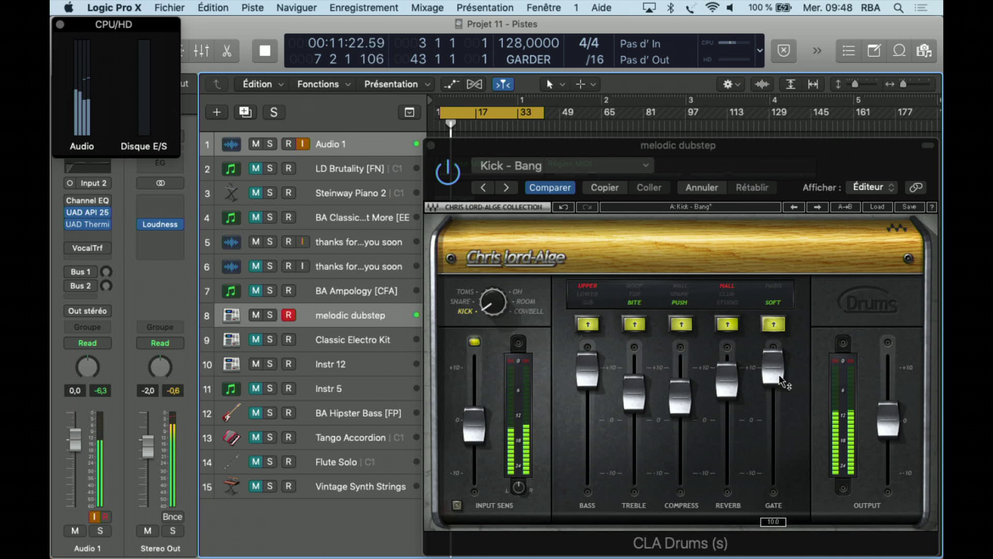
drag(775, 369, 774, 472)
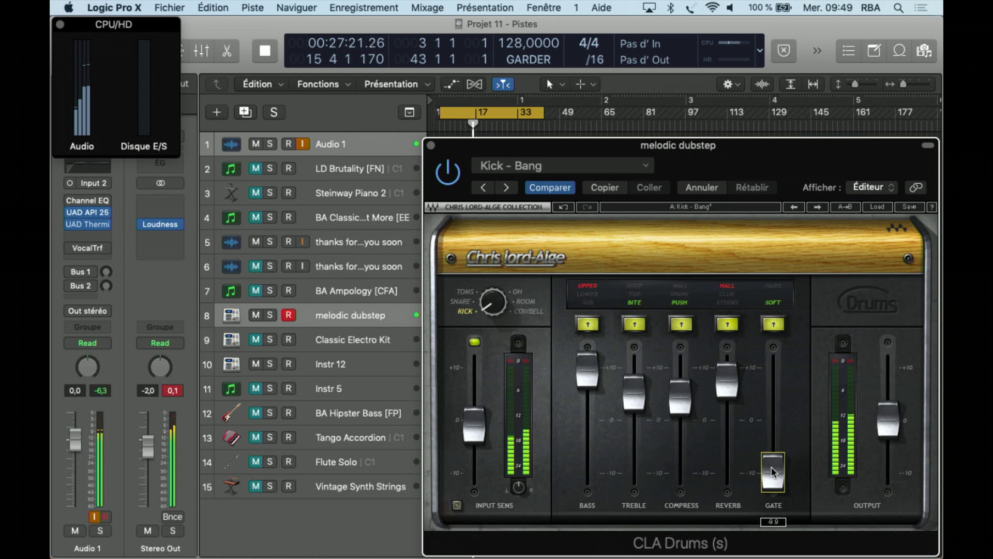
drag(773, 471, 772, 361)
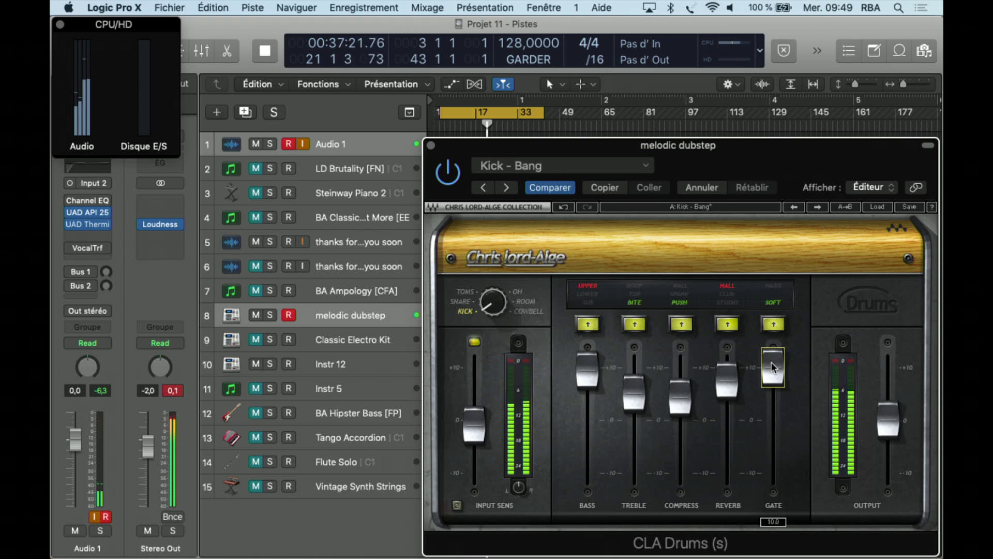
click(774, 324)
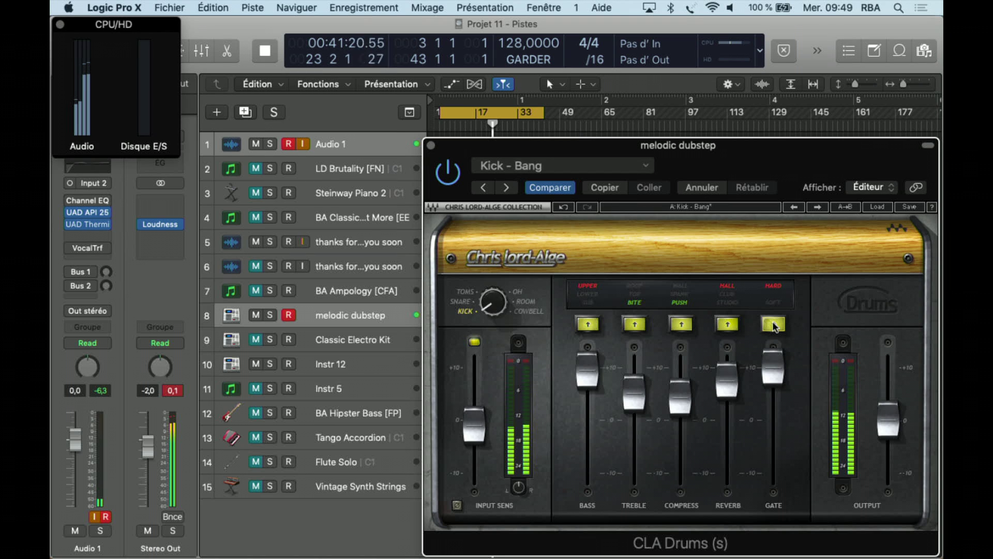
drag(771, 374, 772, 386)
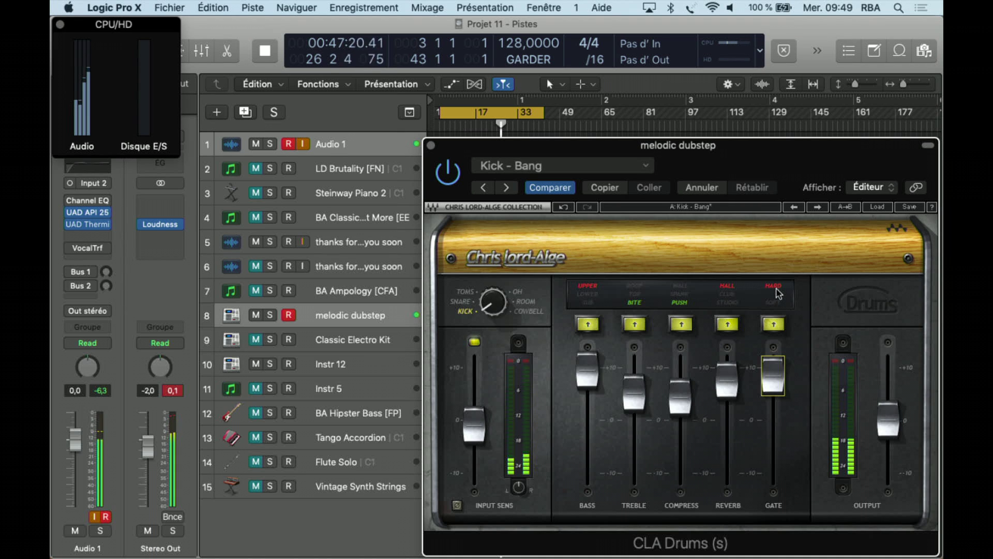
Step: Turn off monitoring and arming on Audio 1, and compare the adjusted Kick - Bang sound with the plug-in bypassed and active
click(307, 144)
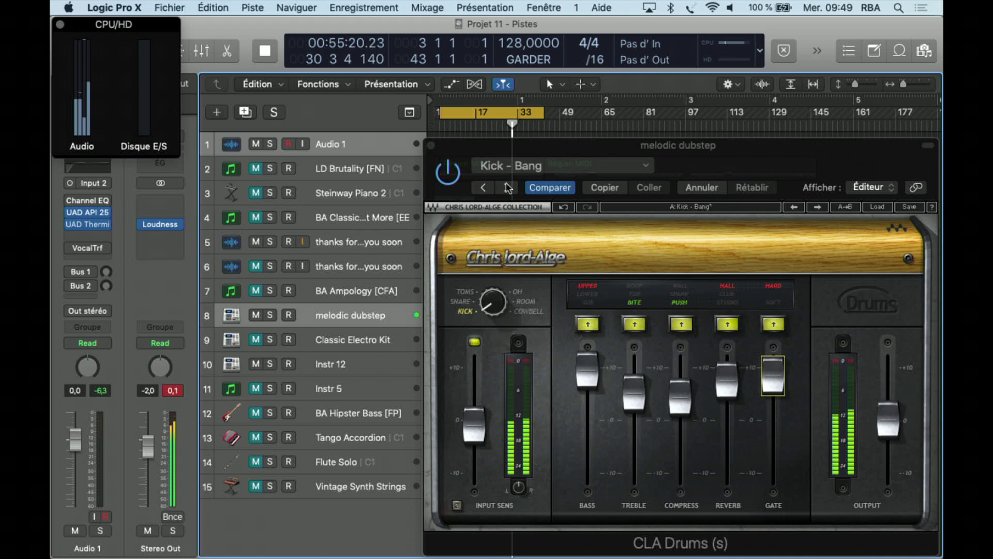
click(455, 175)
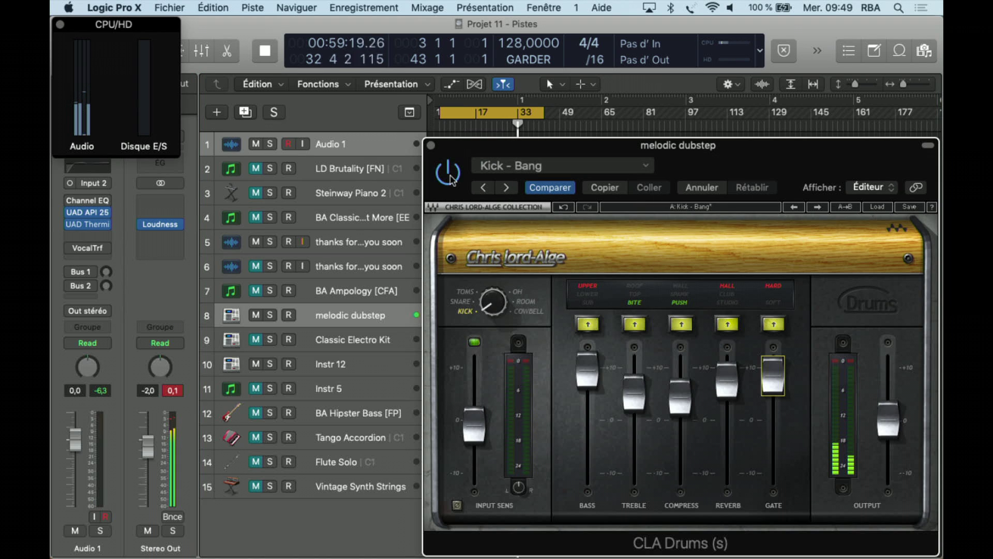
click(451, 179)
Step: Lower the reverb to 2.0 in Studio mode, reduce the treble and raise the compression to about +10
drag(734, 388, 735, 416)
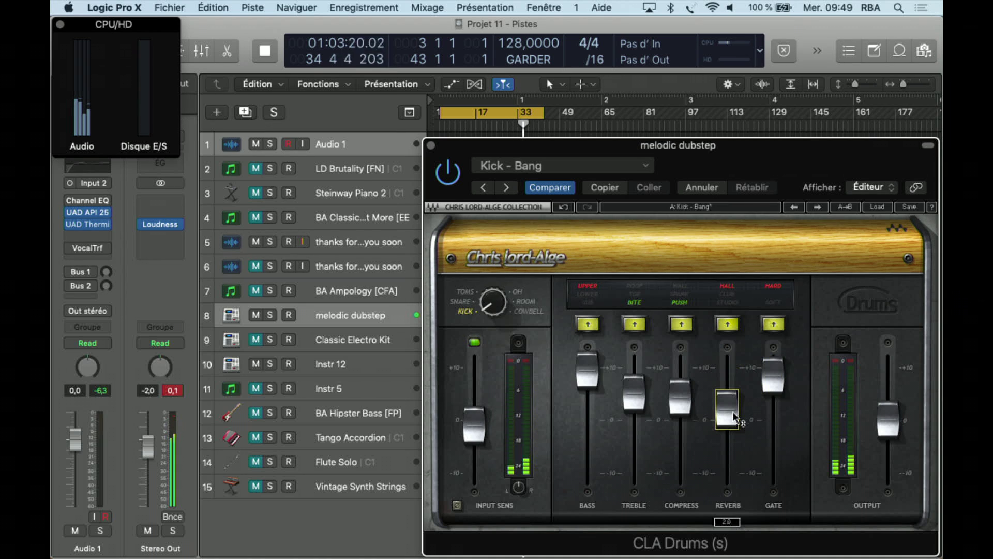
click(726, 325)
click(726, 325)
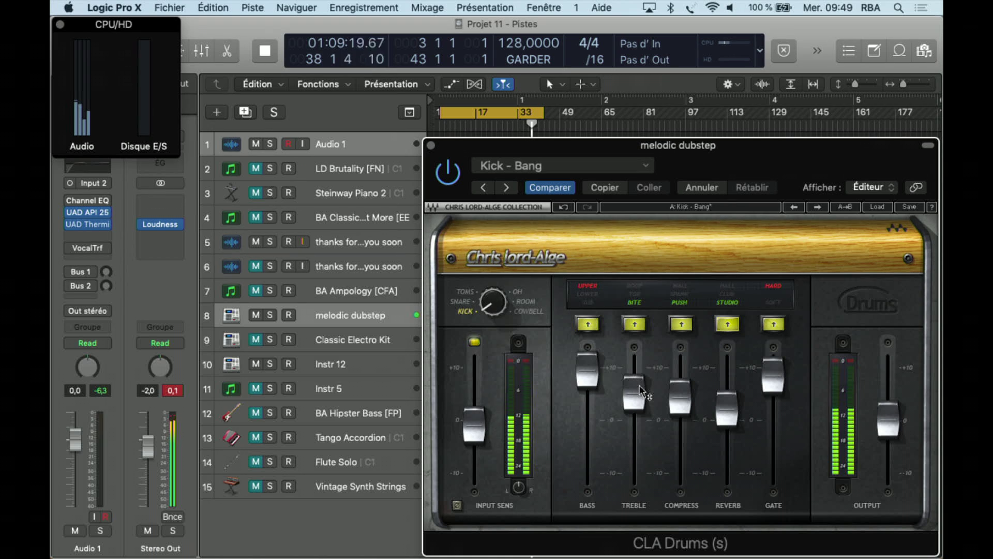
drag(635, 395, 680, 367)
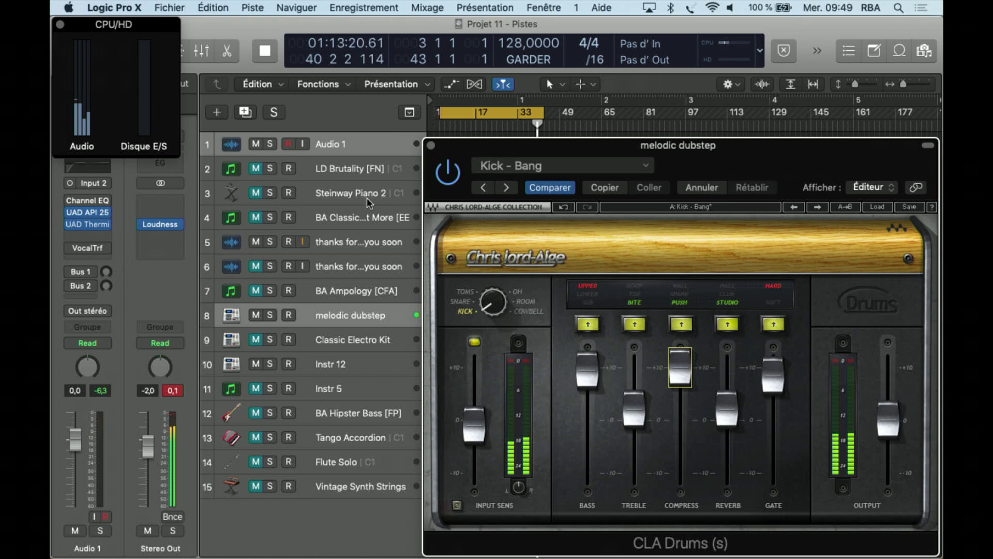
Step: Audition the presets Kick - Extragate, Kick - Help! and Kick - Help-Less!, comparing the last two with the bypassed sound
click(508, 189)
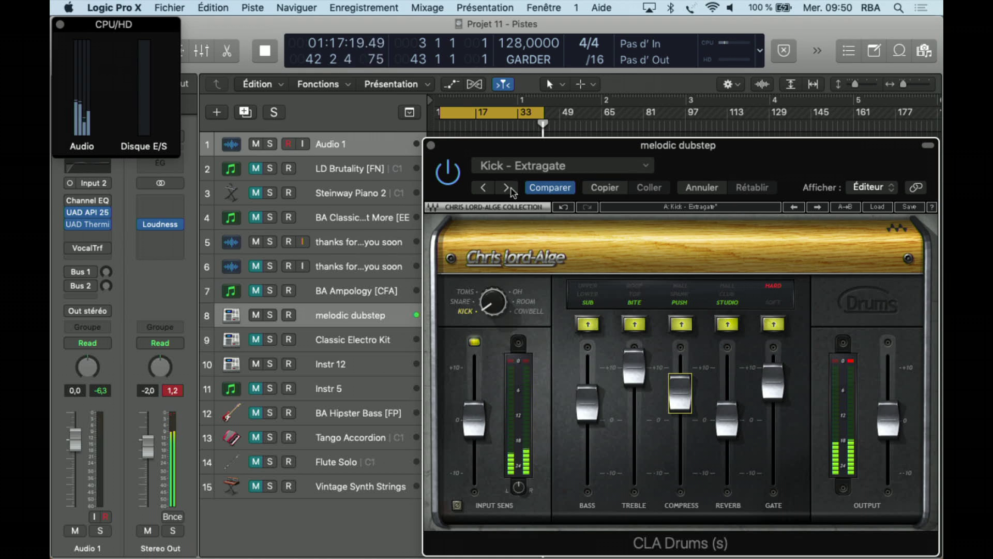
click(507, 188)
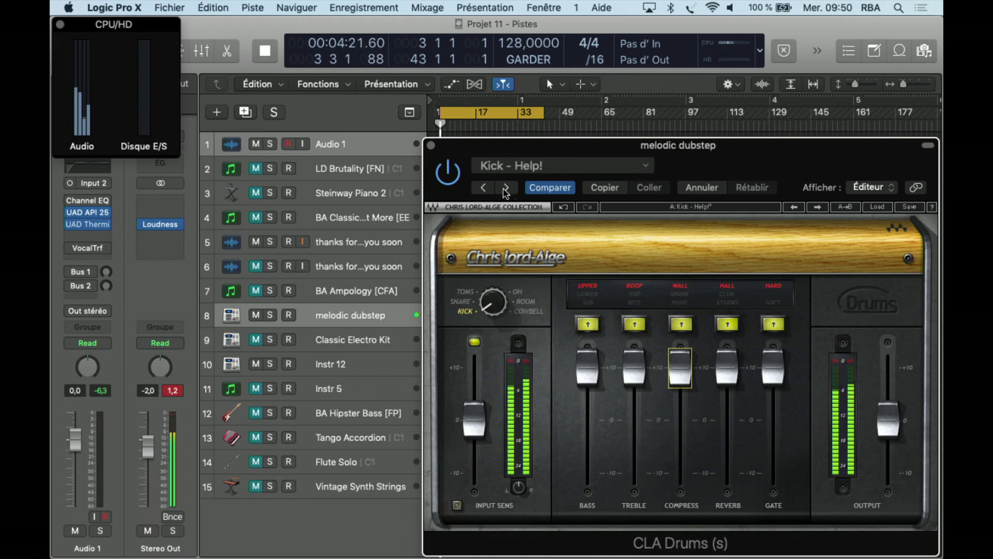
click(450, 180)
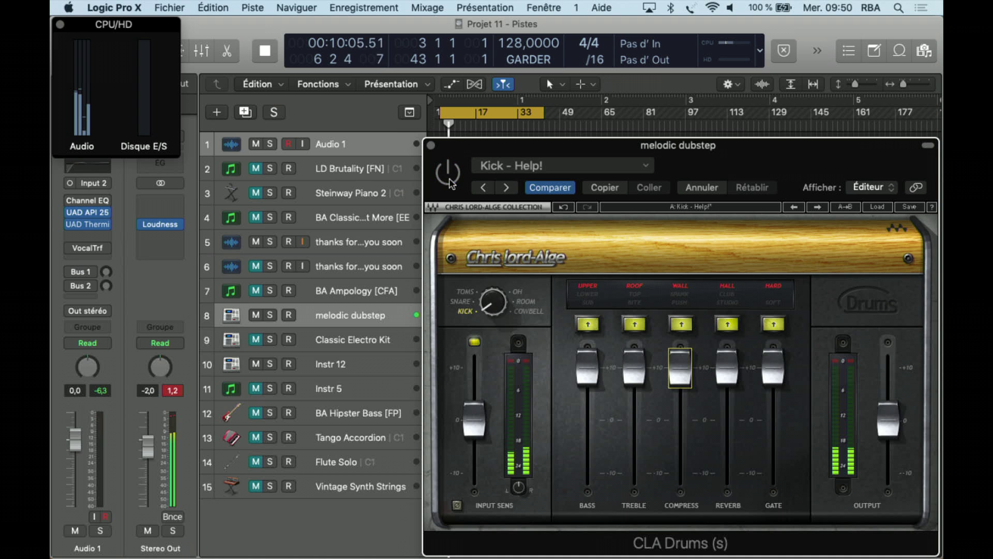
click(507, 188)
click(448, 172)
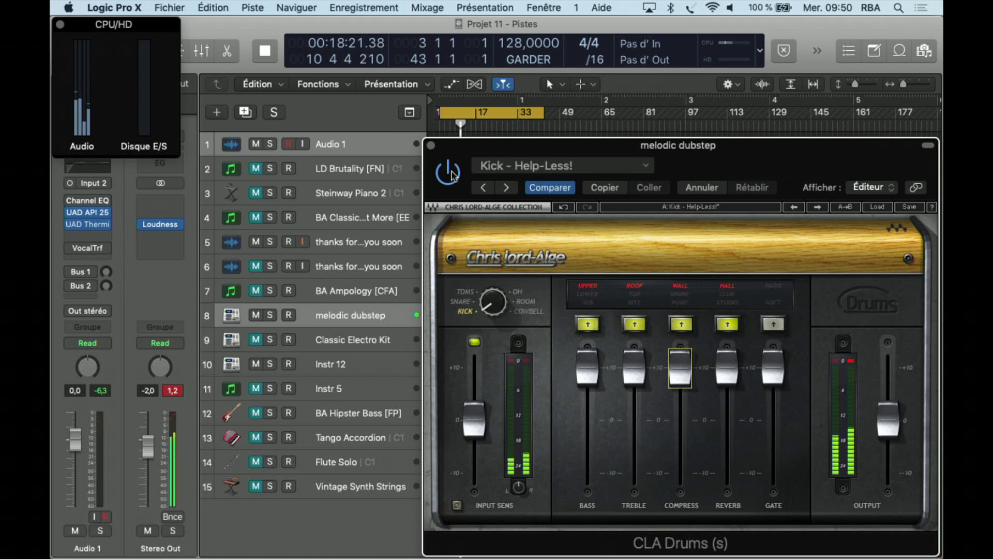
Step: Audition the presets Kick - Irrigate, Kick - Pop HI and Kick - Pop Low on the playing drum track
click(507, 188)
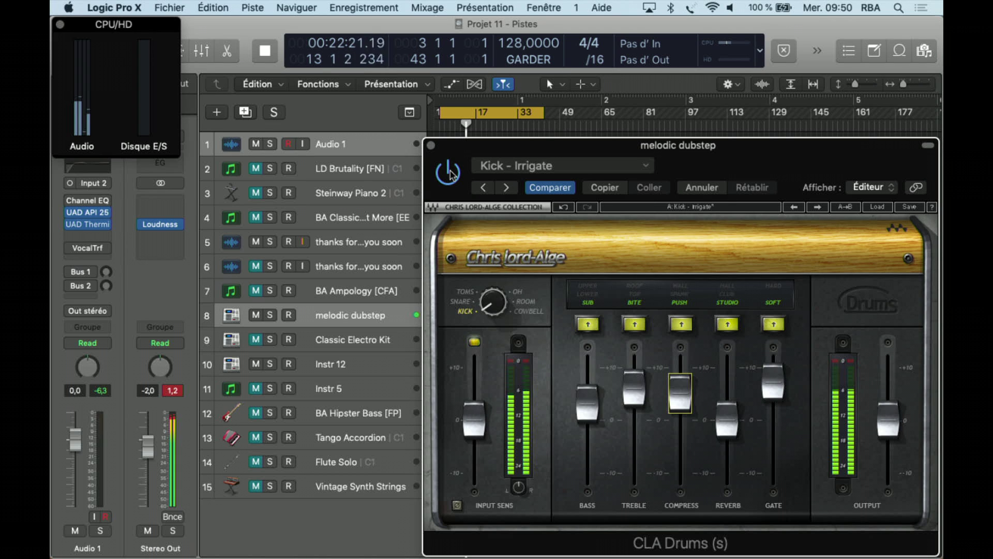
click(507, 187)
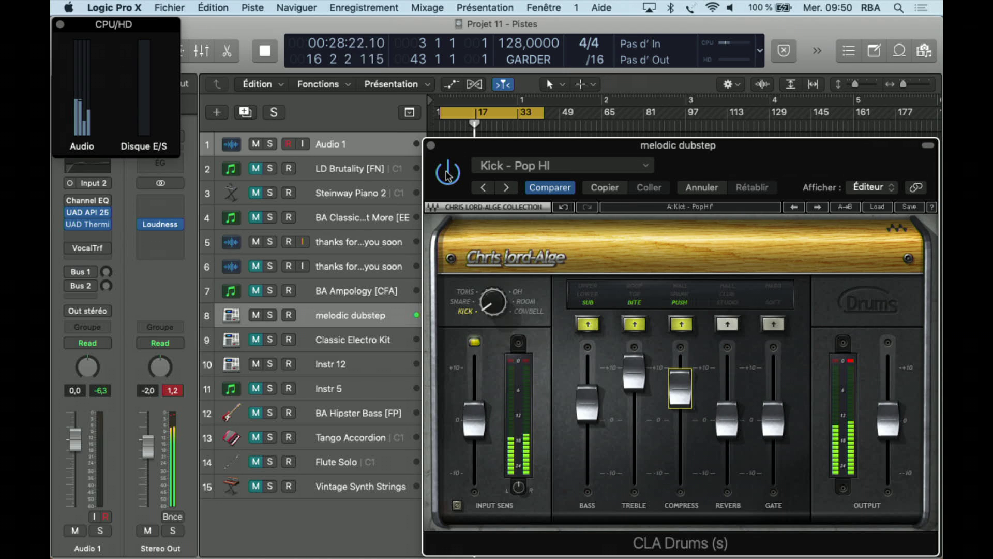
click(505, 189)
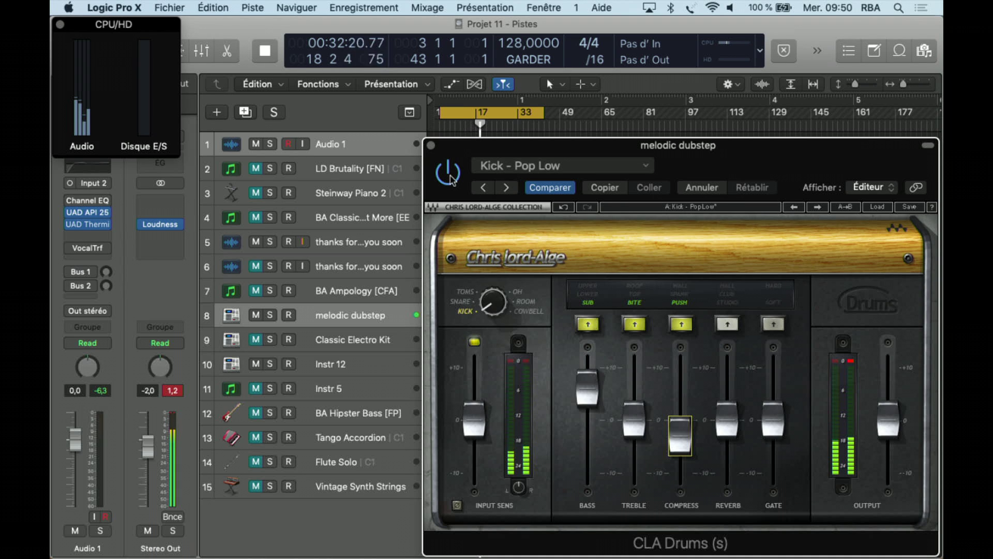
Step: Audition the presets Kick - Rock 1, Kick - Rock 2 and Kick - Rumblefoot on the playing drum track
click(505, 188)
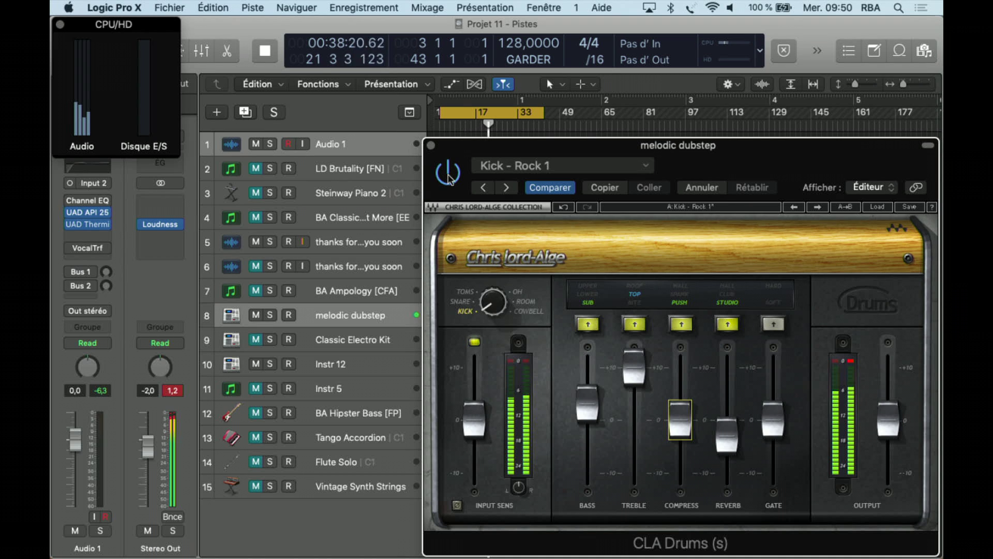
click(506, 188)
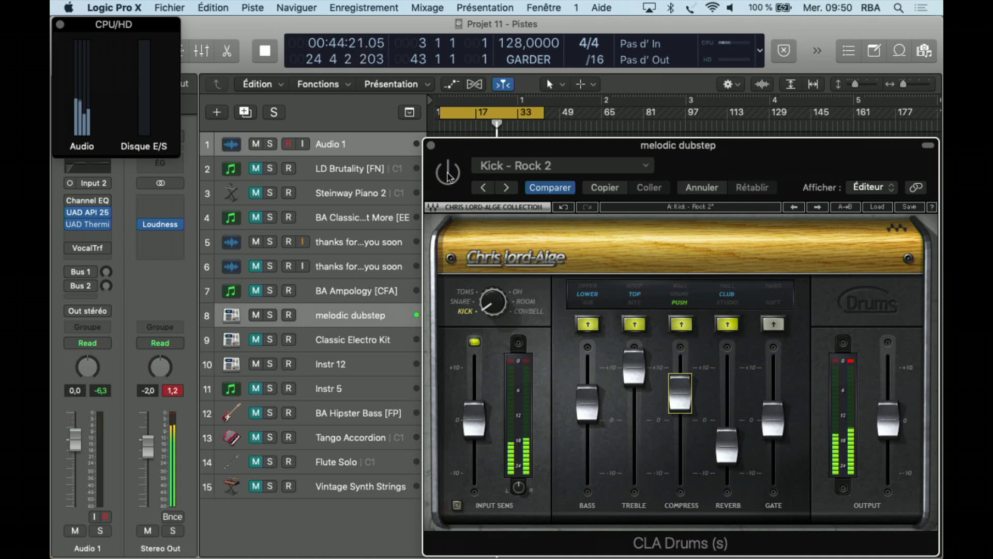
click(507, 187)
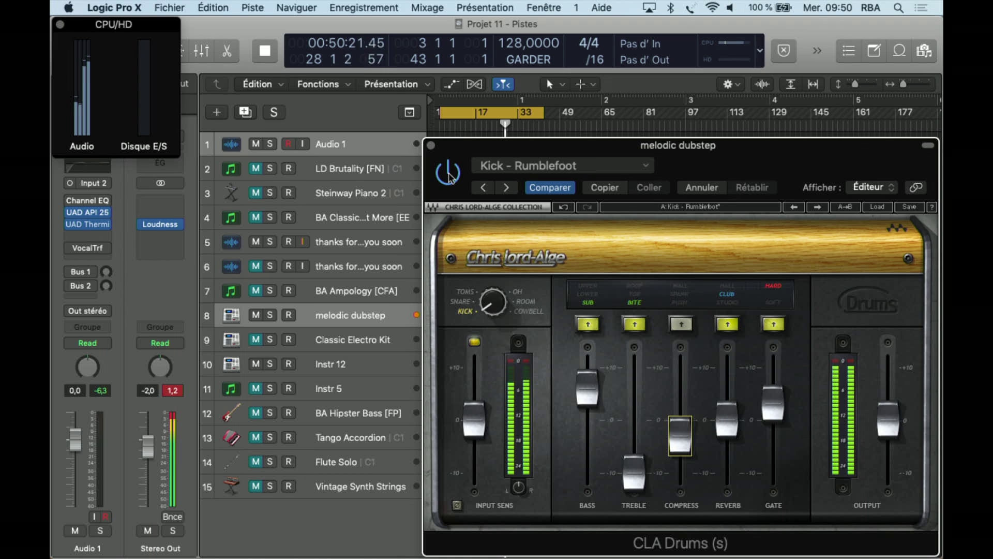
Step: Compare the Kick - Shake preset with the plug-in bypassed, and load the Kick - Zuul preset
click(514, 189)
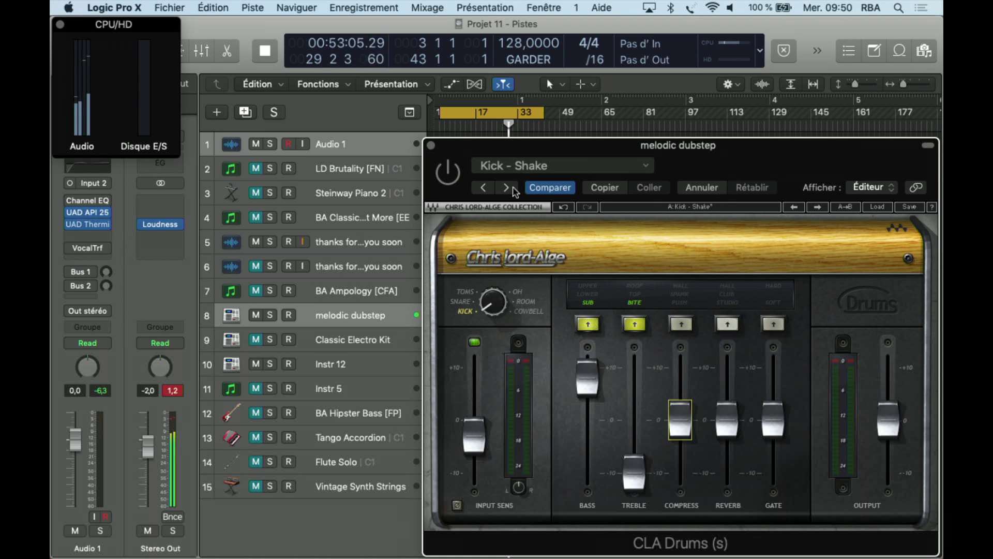
click(451, 176)
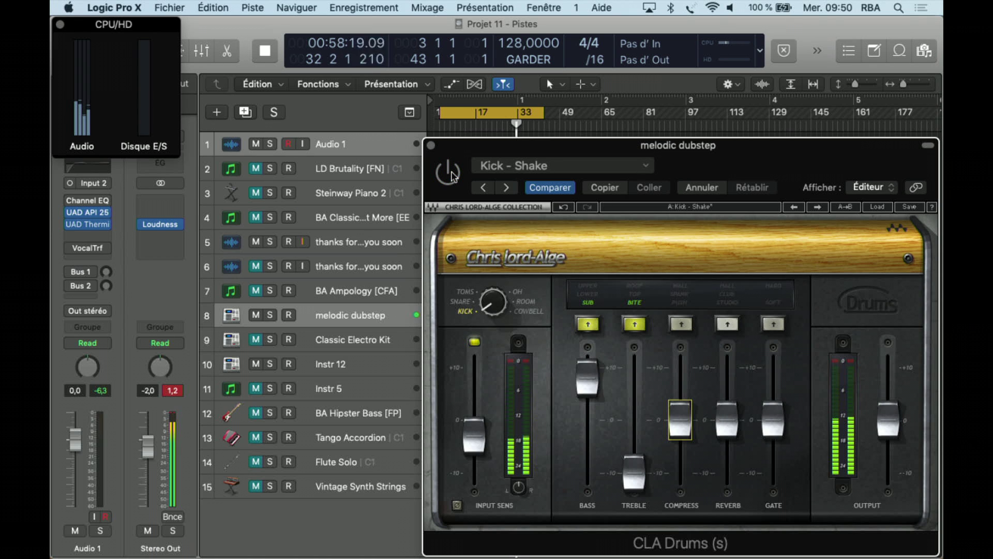
click(511, 190)
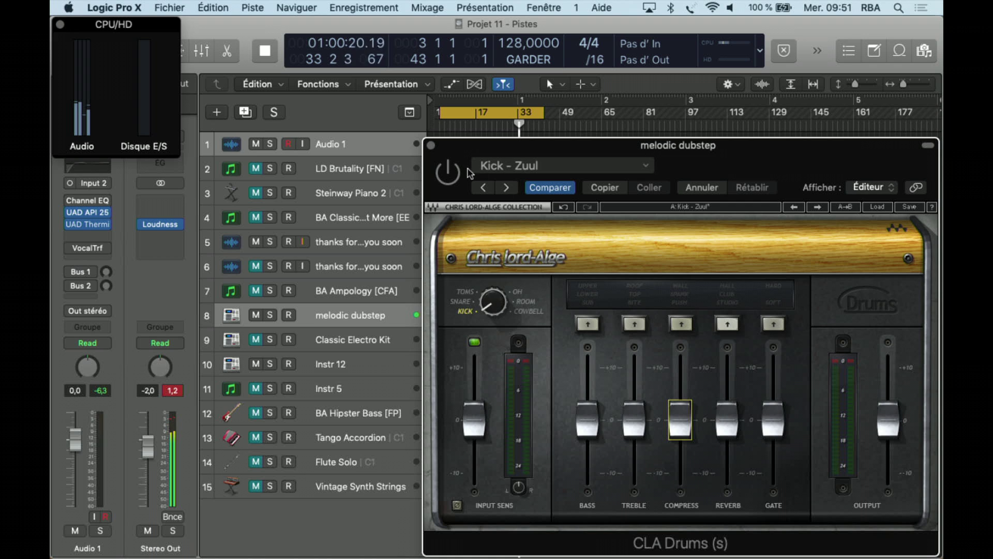
Step: Compare the Kick - Zuul preset with the bypassed sound, and audition the Snare - Start Me Up preset
click(449, 172)
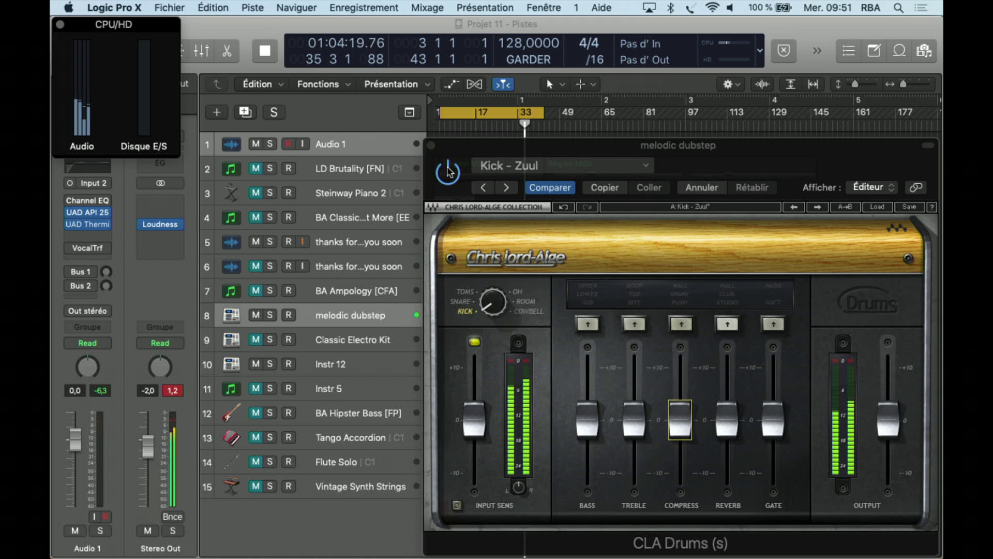
click(449, 173)
click(507, 190)
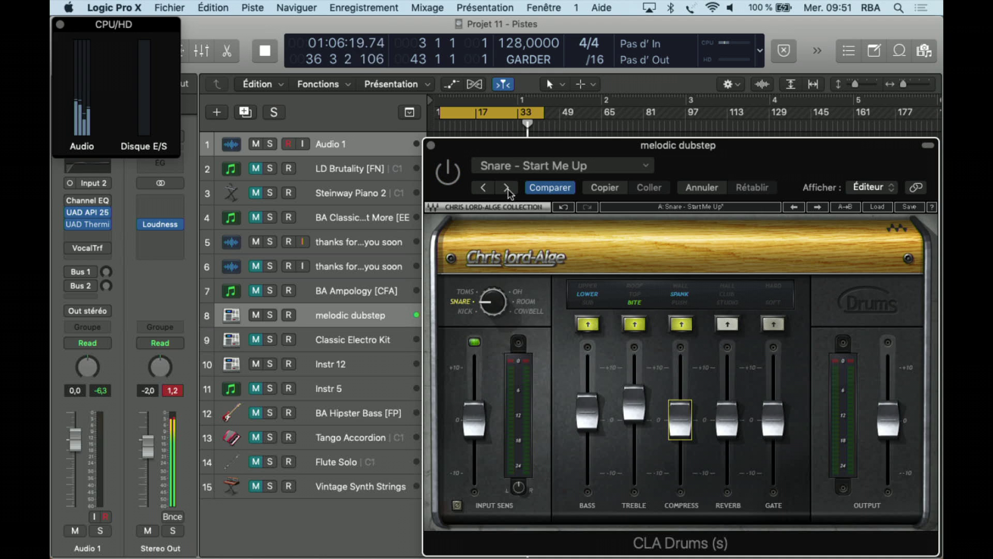
click(449, 172)
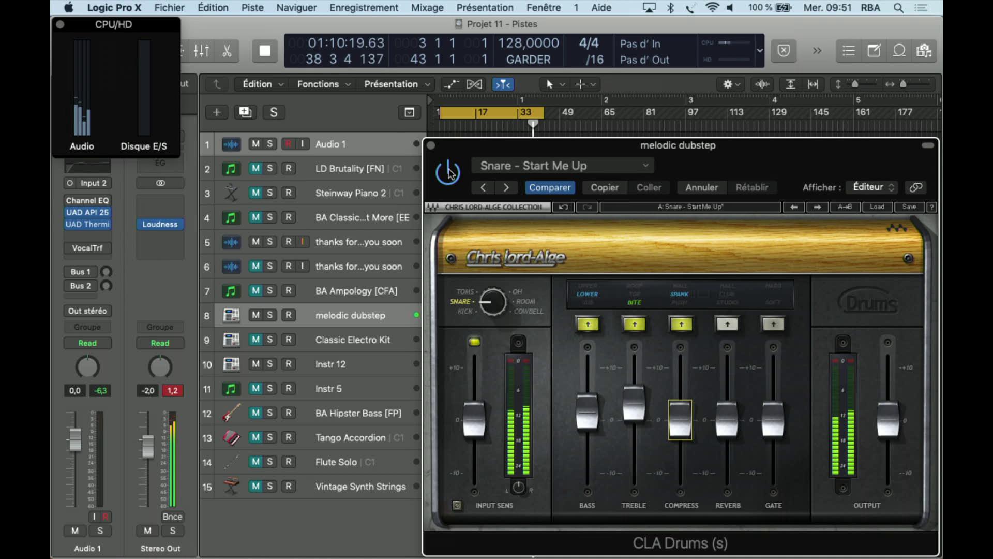
Step: Audition the presets Snare - Balladeer, Snare - Gunshot and Snare - Help!, comparing the last with the plug-in bypassed
click(507, 188)
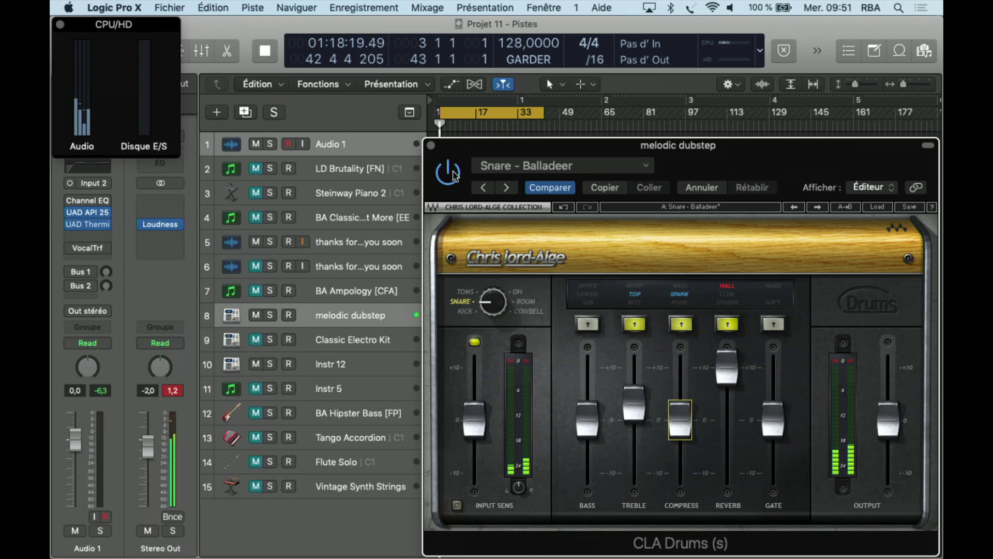
click(507, 188)
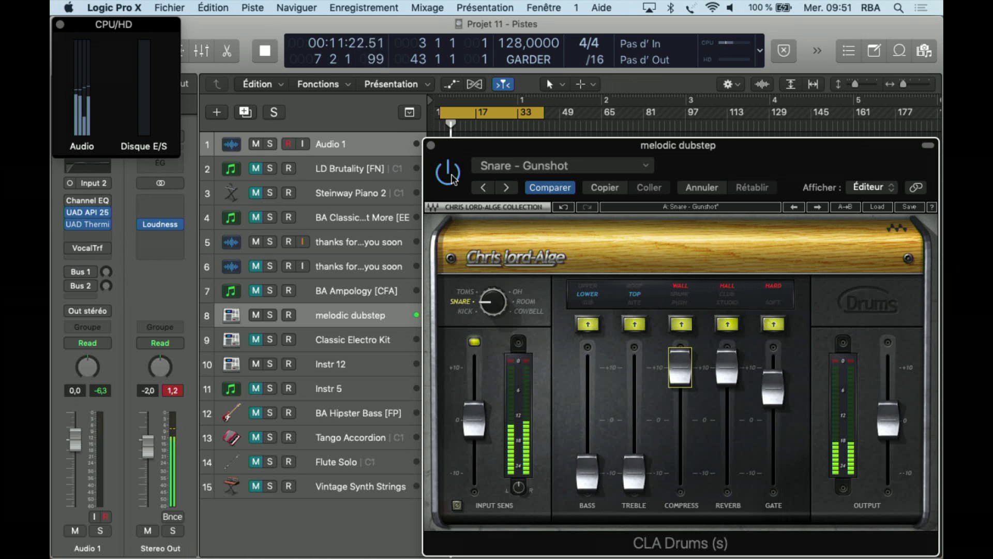
click(507, 188)
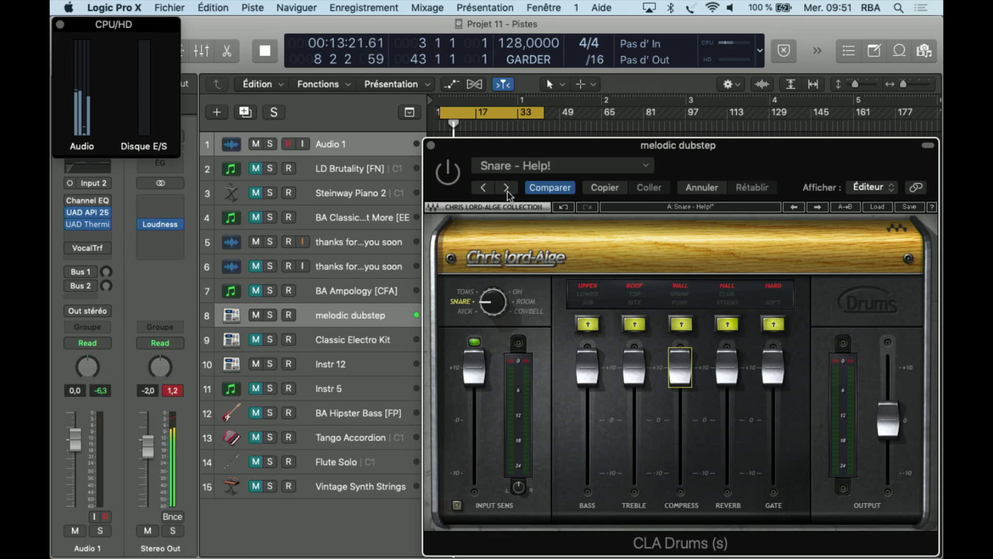
click(448, 172)
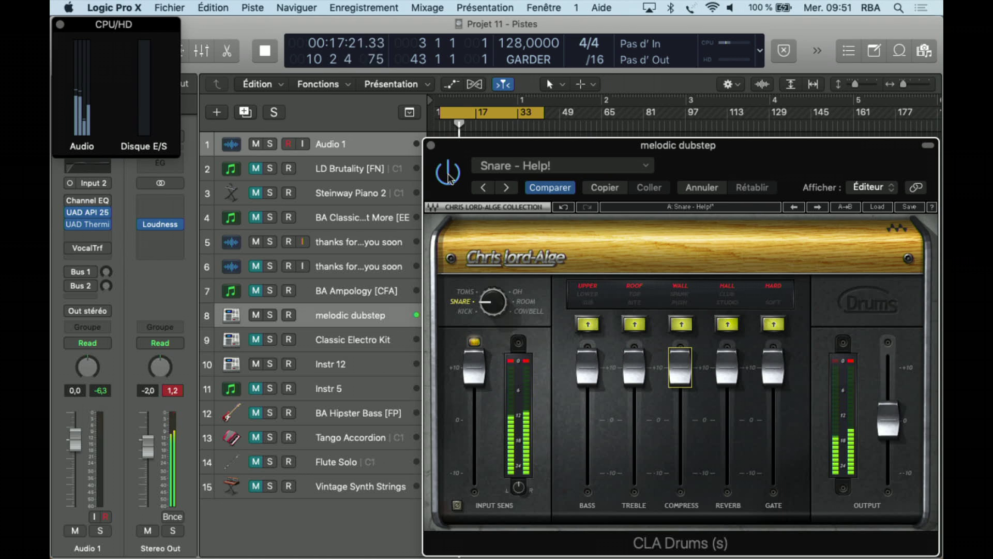
click(448, 174)
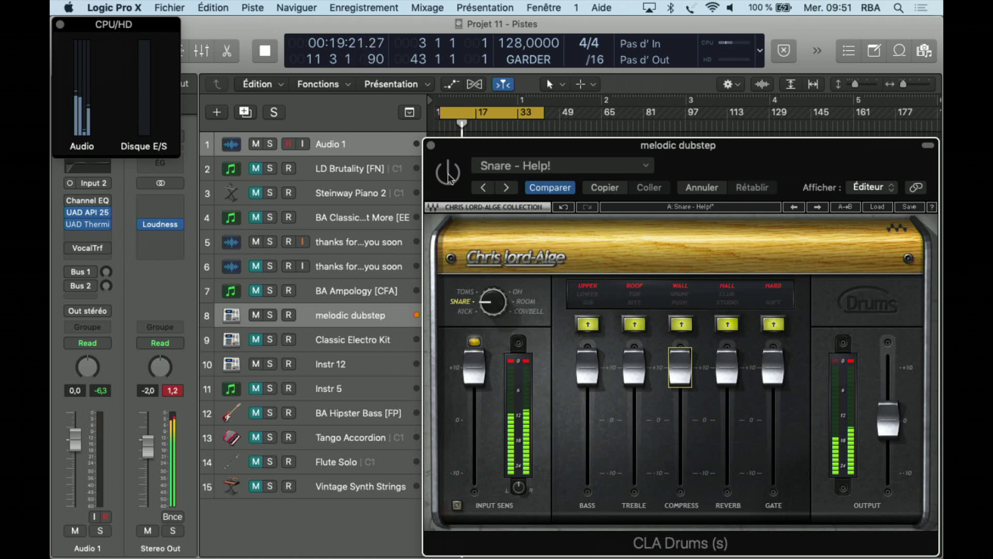
Step: Audition the presets Snare - Help-Less! and Snare - Attack, switching the plug-in bypass on and off
click(511, 186)
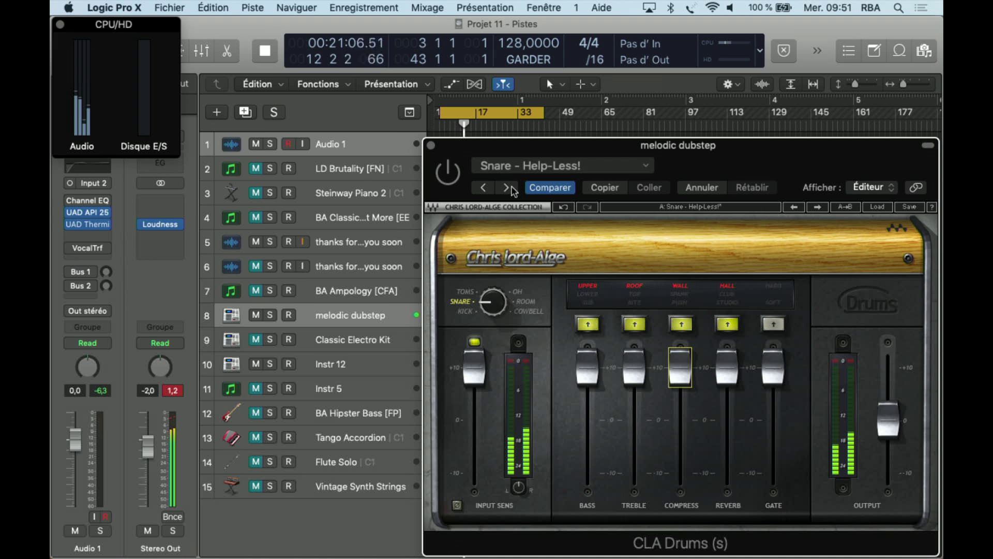
click(453, 179)
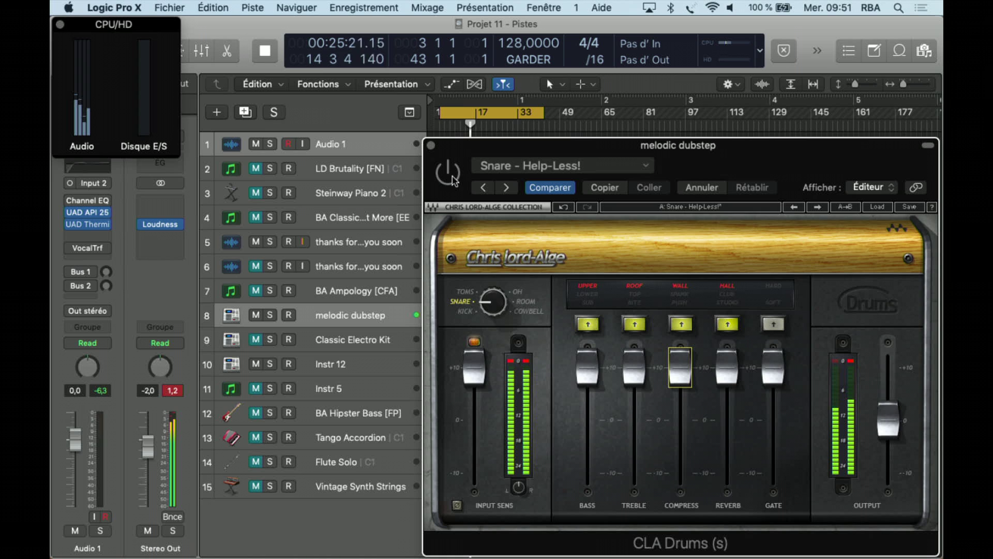
click(507, 187)
click(448, 176)
click(506, 188)
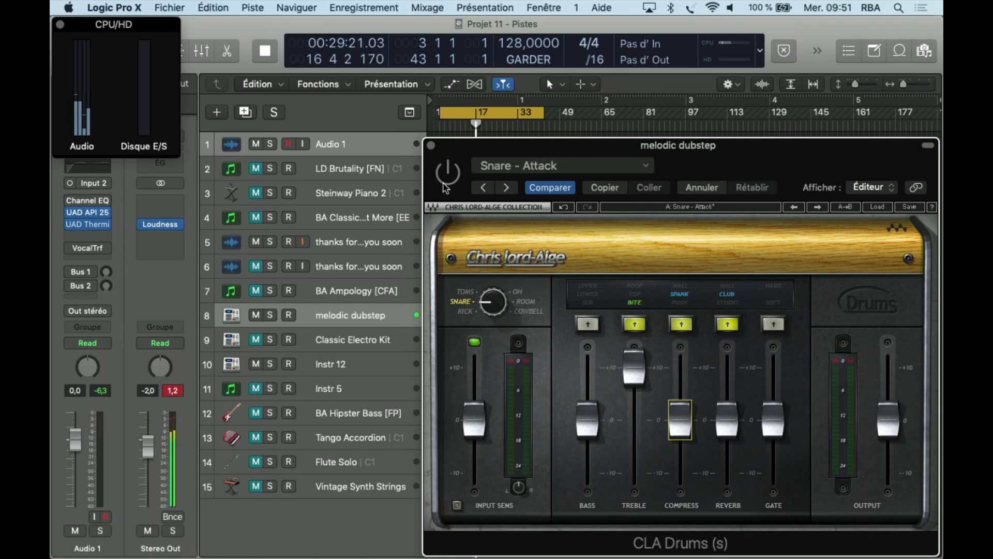
Step: Audition the presets Snare - Mountain High and Snare - Pop 1, and load Snare - Pop 2
click(507, 188)
click(523, 229)
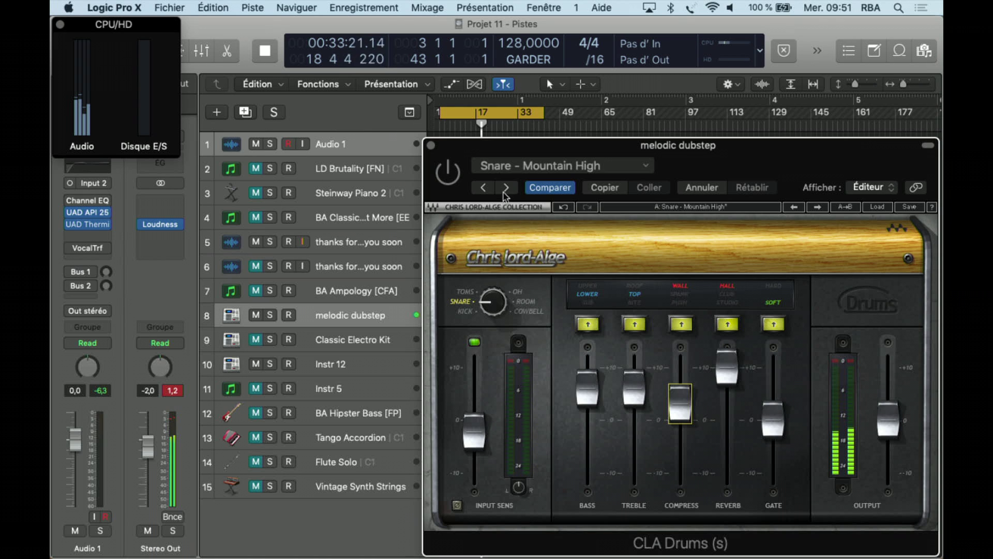
click(507, 188)
click(453, 175)
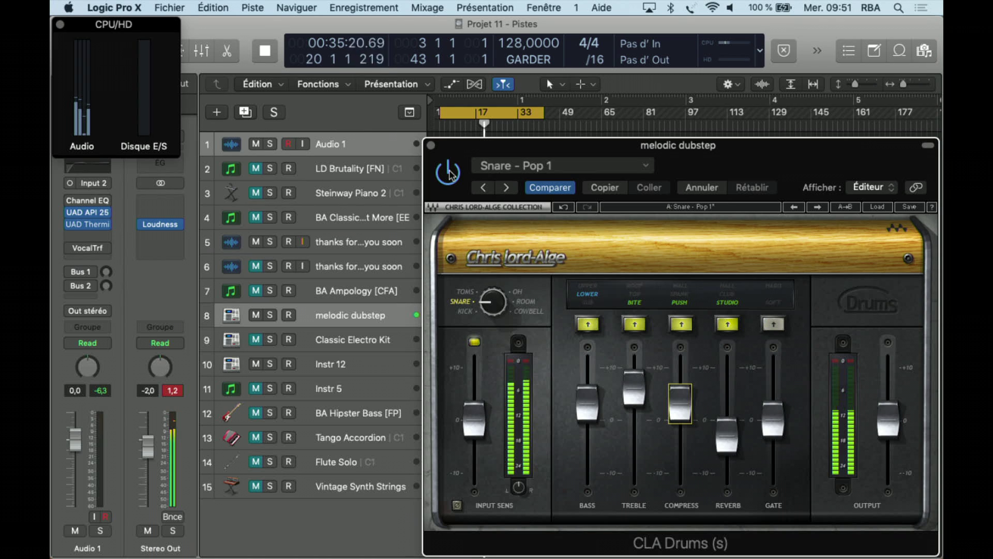
click(507, 188)
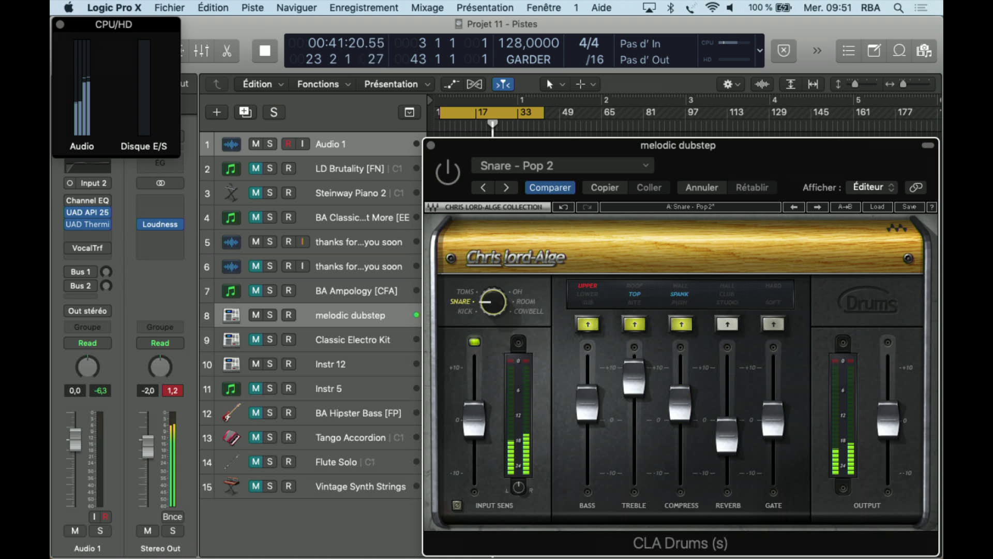
Step: Switch the drum type to Kick, enable the plug-in, and raise the bass to about 8.6 in Sub mode
drag(493, 301, 494, 331)
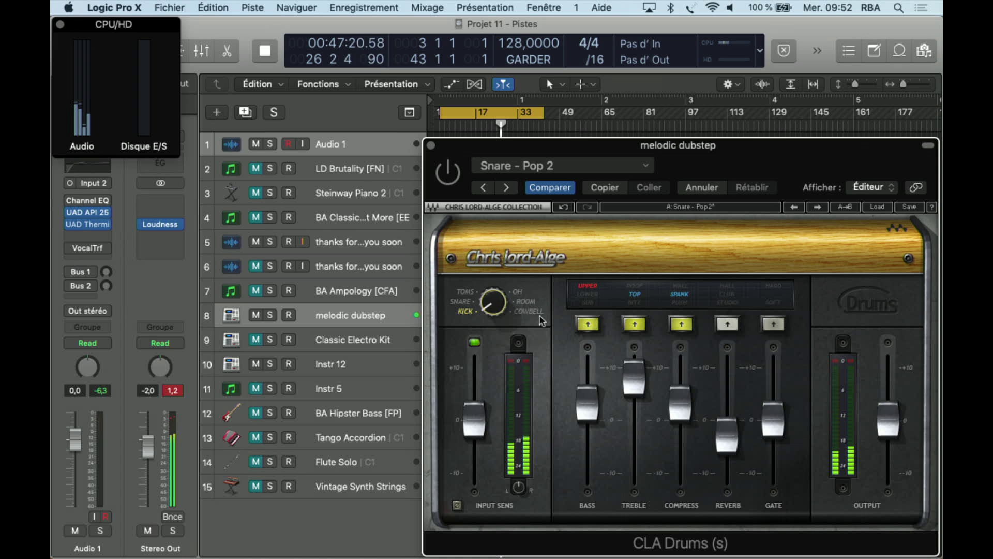
click(448, 175)
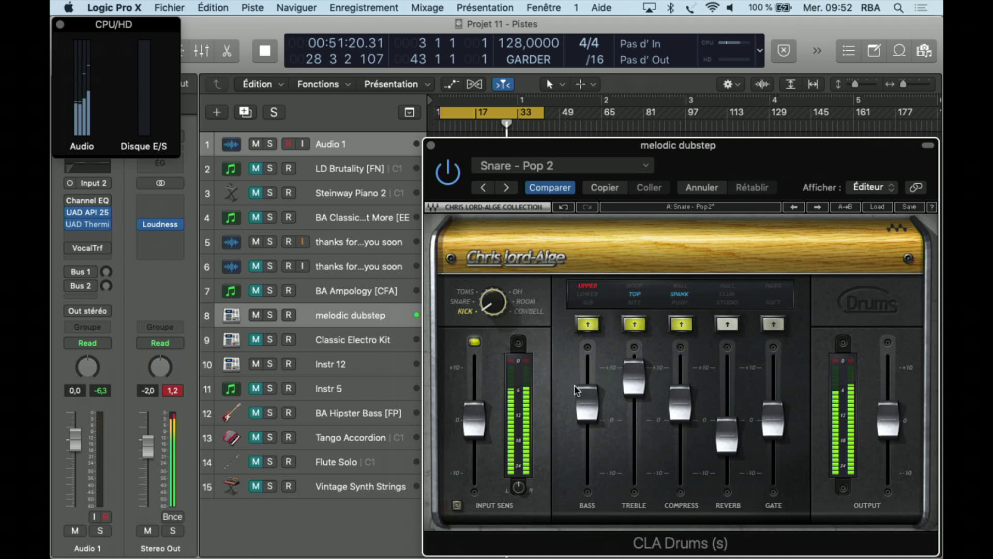
drag(588, 406, 587, 374)
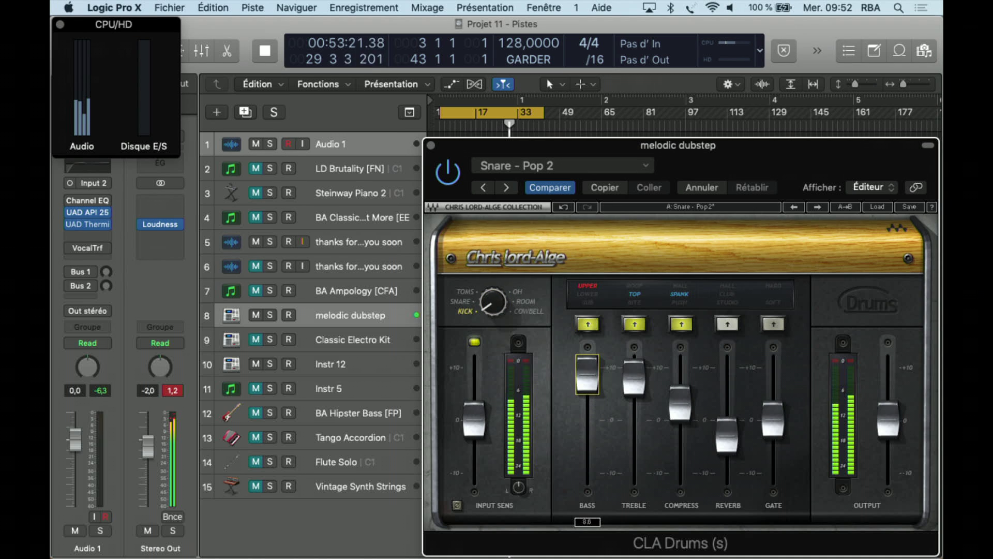
click(590, 324)
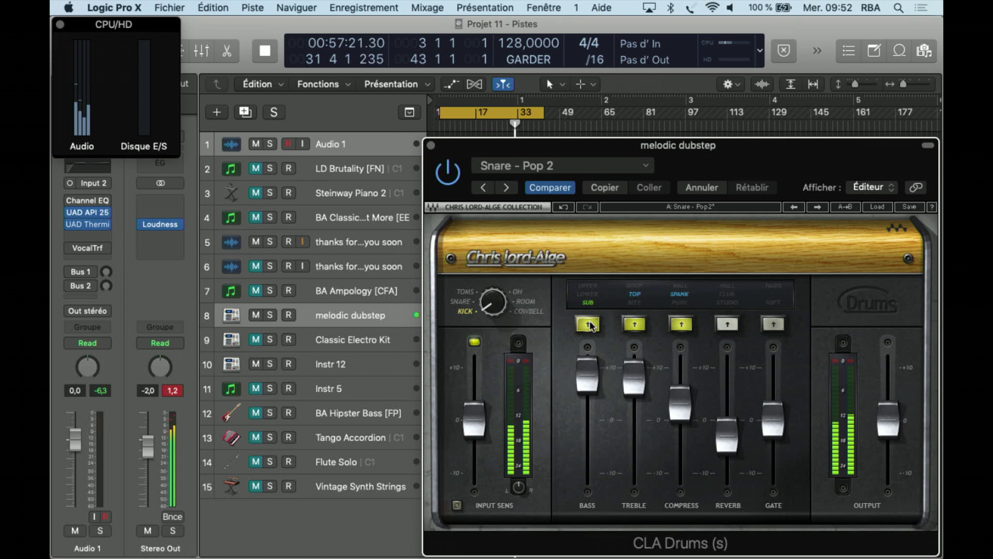
Step: Lower the treble, raise the reverb in Studio mode, and set the gate to 6.0 in Soft mode
drag(633, 371, 632, 396)
drag(725, 432, 727, 377)
click(729, 326)
drag(773, 420, 781, 398)
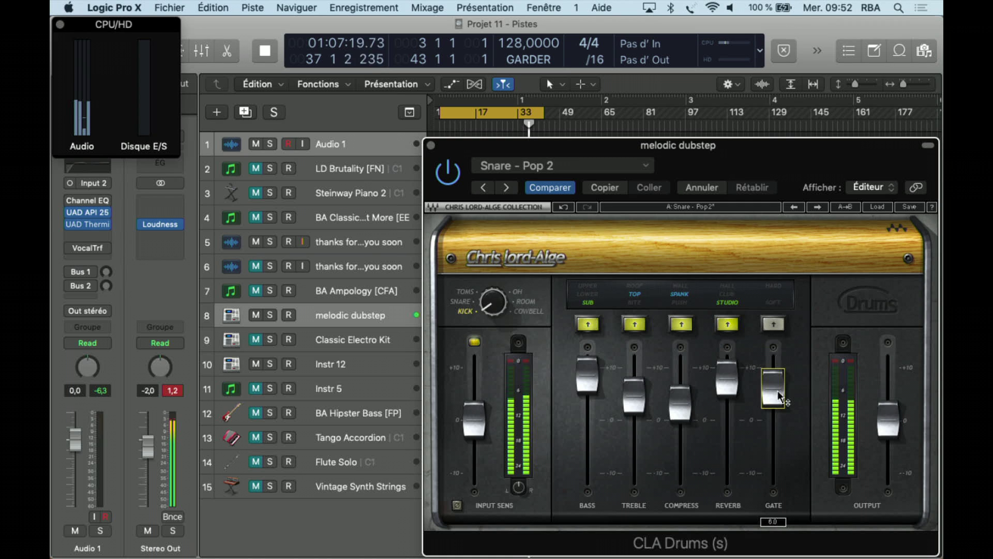
click(773, 328)
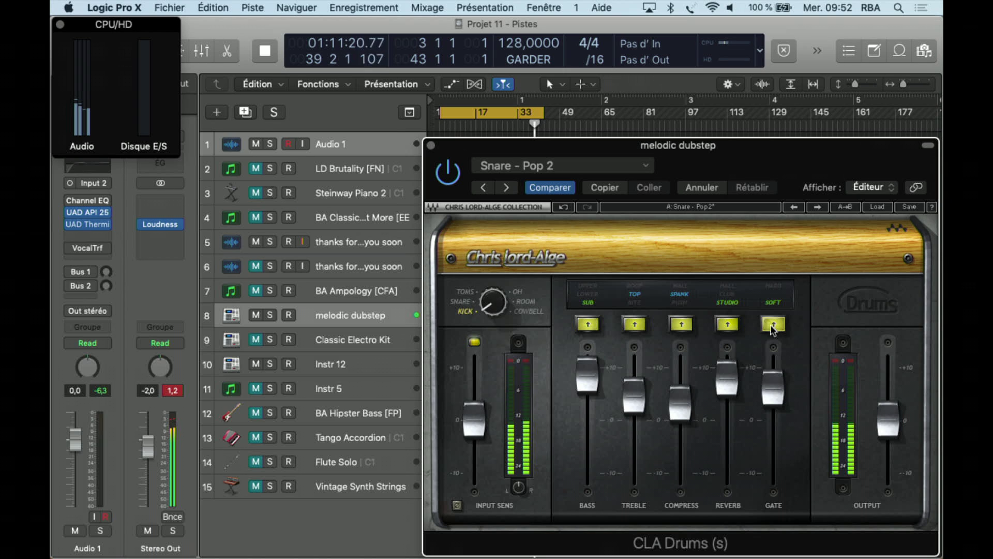
Step: Load the Snare - River Deep preset and compare it with the plug-in bypassed
click(506, 188)
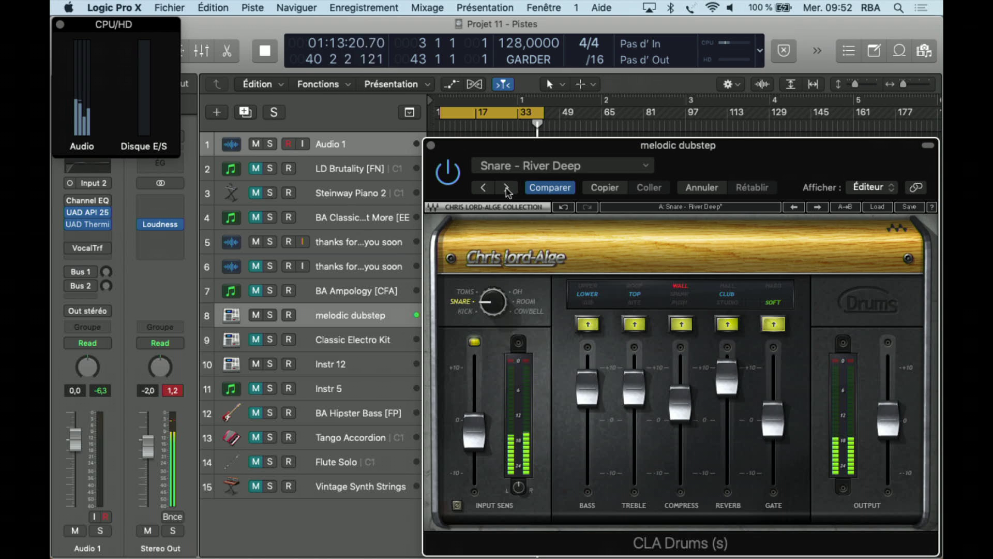
click(453, 177)
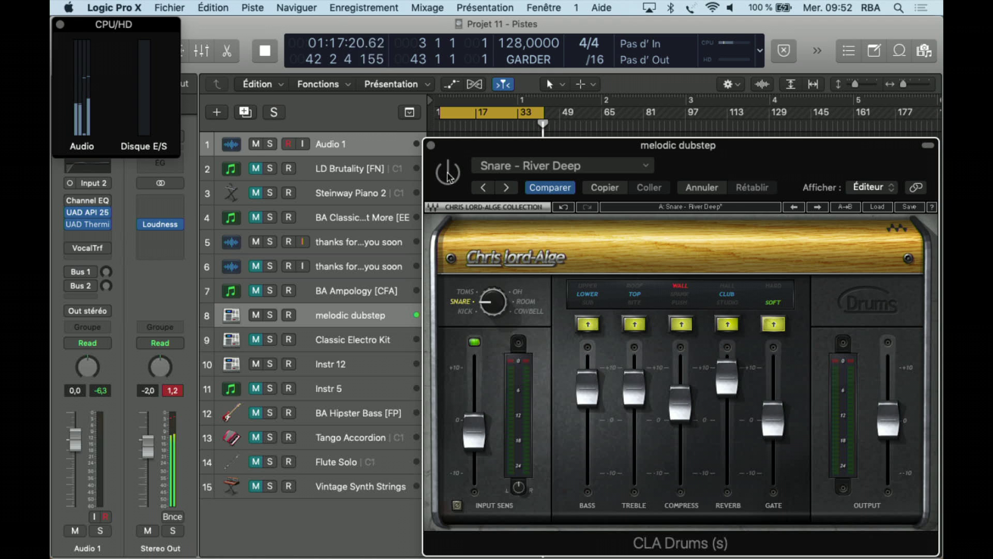
click(449, 175)
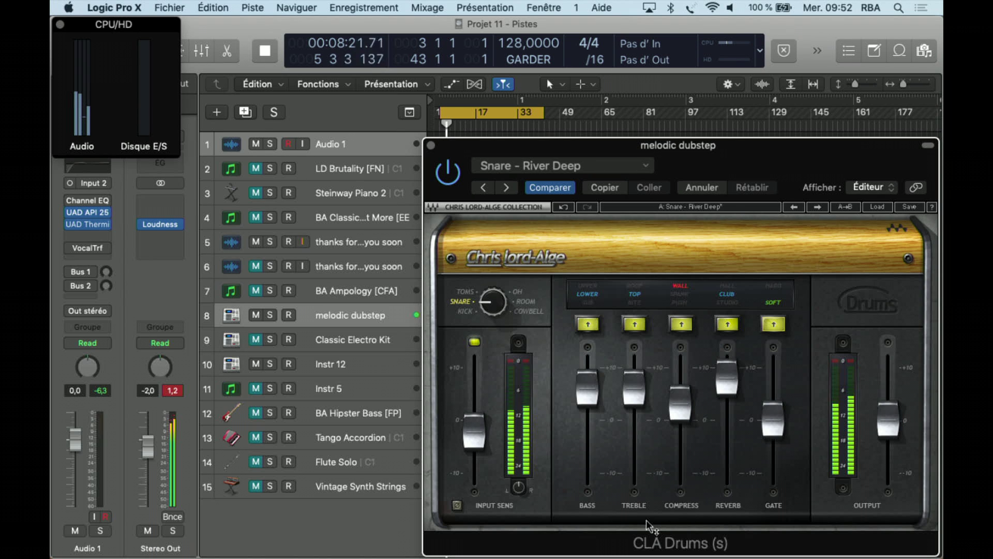
Step: Try the bass at -10.0, bring it back up to 1.9, and raise the compression to 10.0
drag(591, 389, 590, 473)
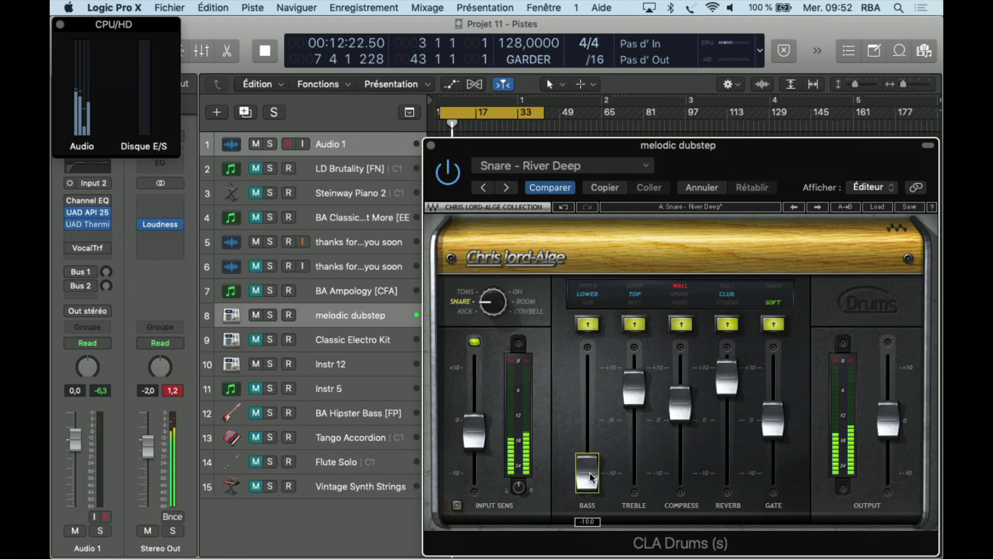
drag(589, 473, 589, 410)
click(682, 397)
drag(681, 404, 682, 368)
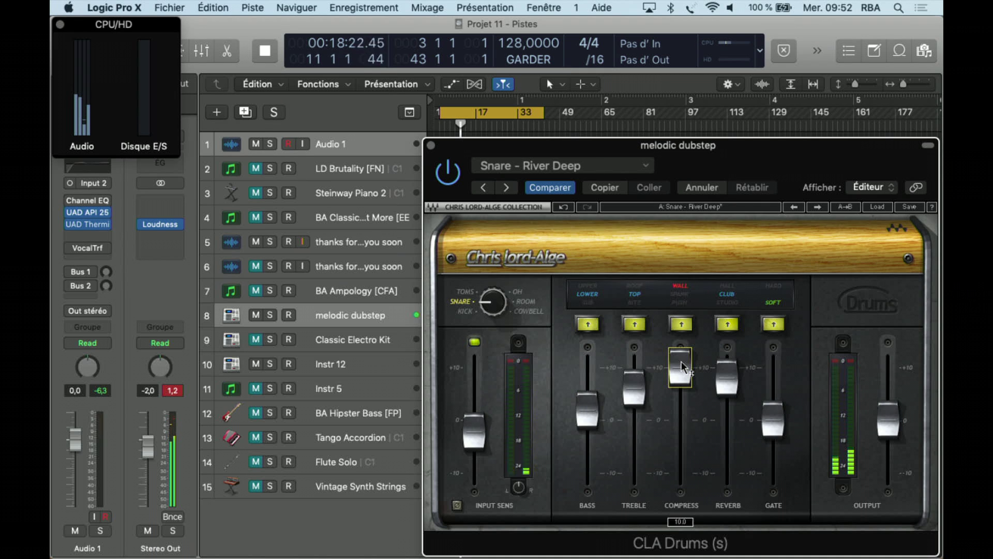
Step: Raise the reverb to +10 and the gate to about +5, and drop the bass to -10.0
click(727, 378)
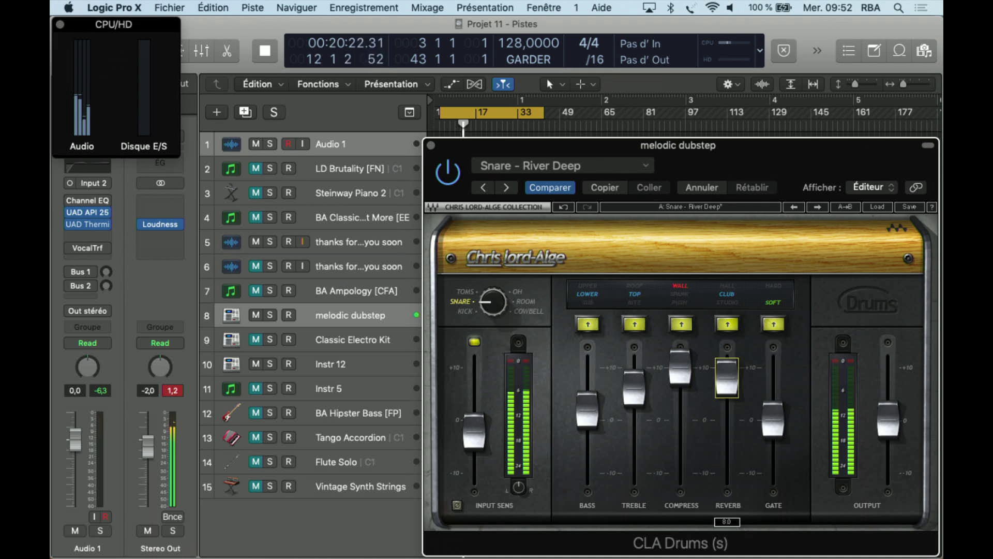
drag(727, 380, 727, 367)
click(773, 420)
drag(772, 420, 770, 389)
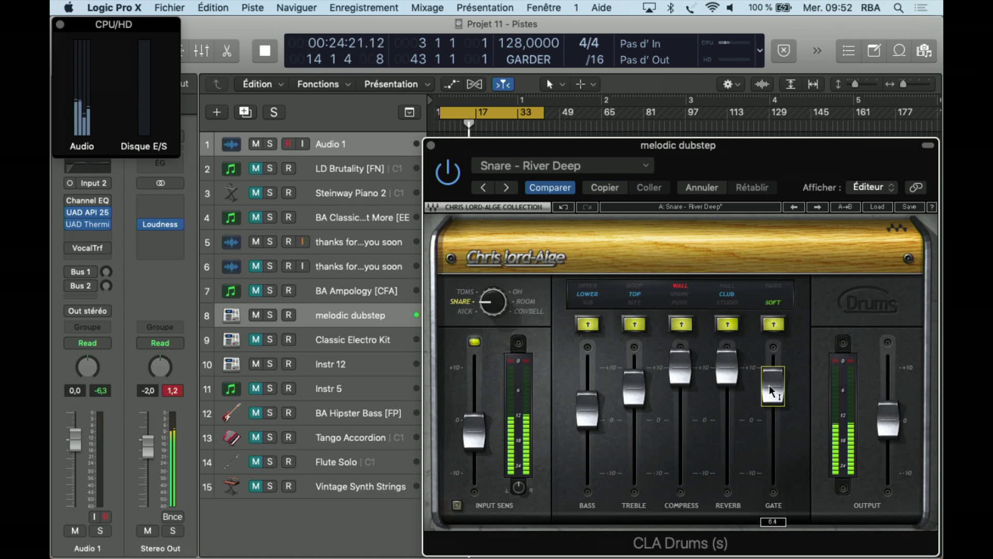
drag(769, 385, 769, 394)
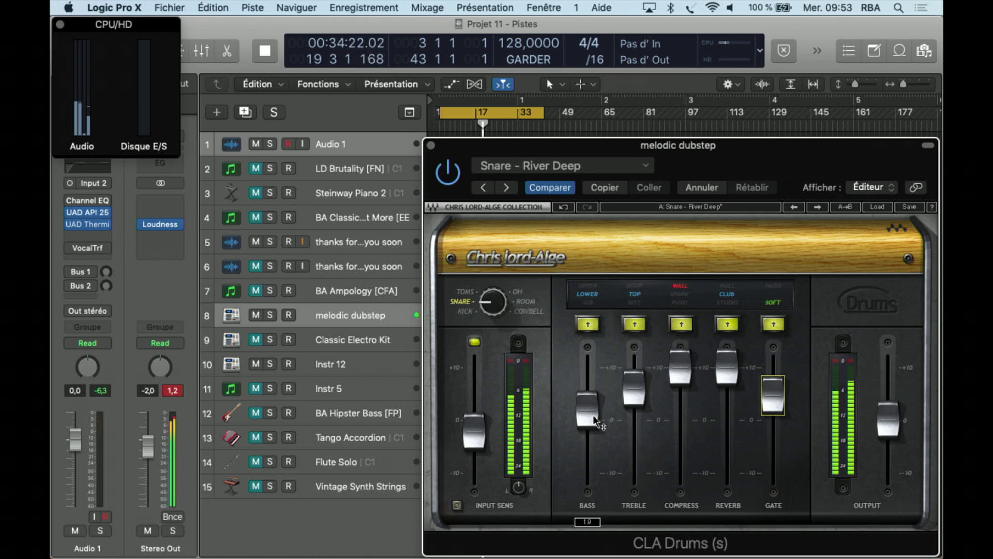
drag(588, 410, 588, 473)
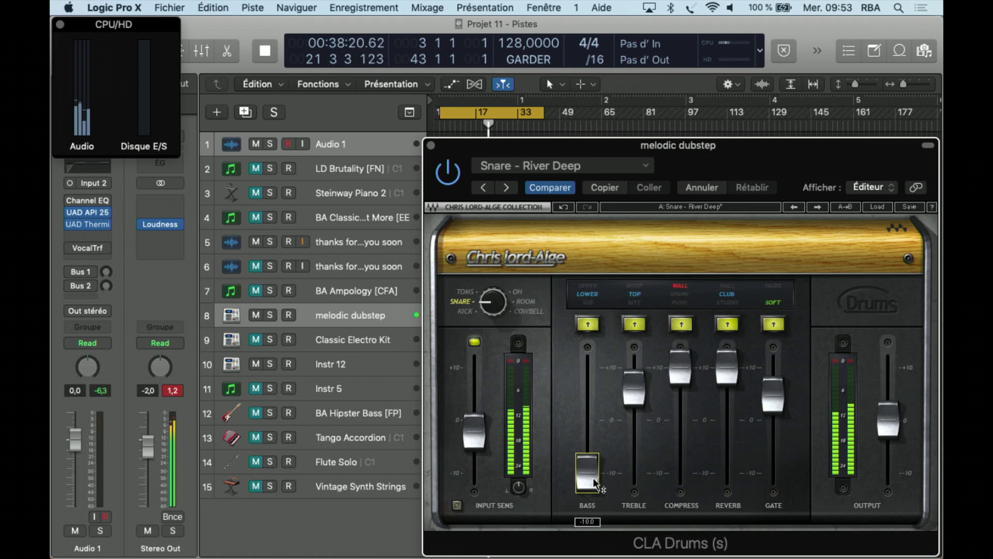
Step: Open the melodic dubstep track's Ultrabeat instrument to view its drum pattern, and move its window clear of CLA Drums
click(328, 317)
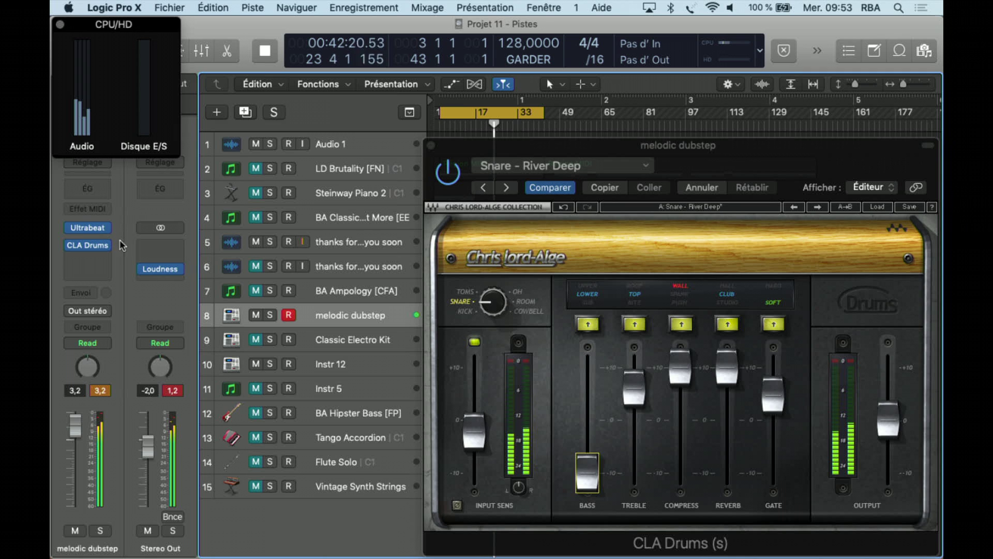
click(87, 228)
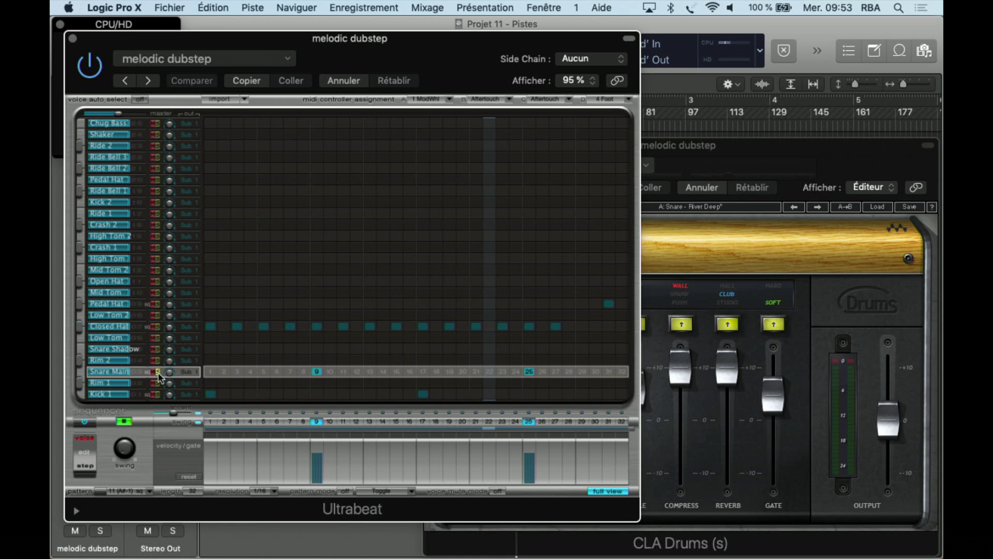
drag(485, 42, 79, 73)
Step: Lower the treble slightly, and try a reduced reverb before returning it to 10.0
drag(638, 394, 640, 407)
drag(721, 380, 727, 422)
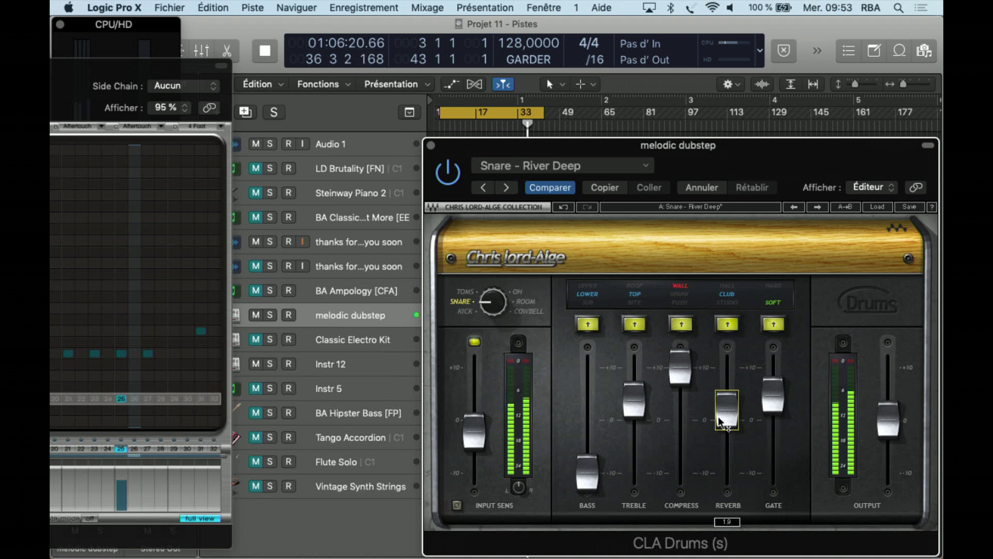
drag(730, 407, 727, 364)
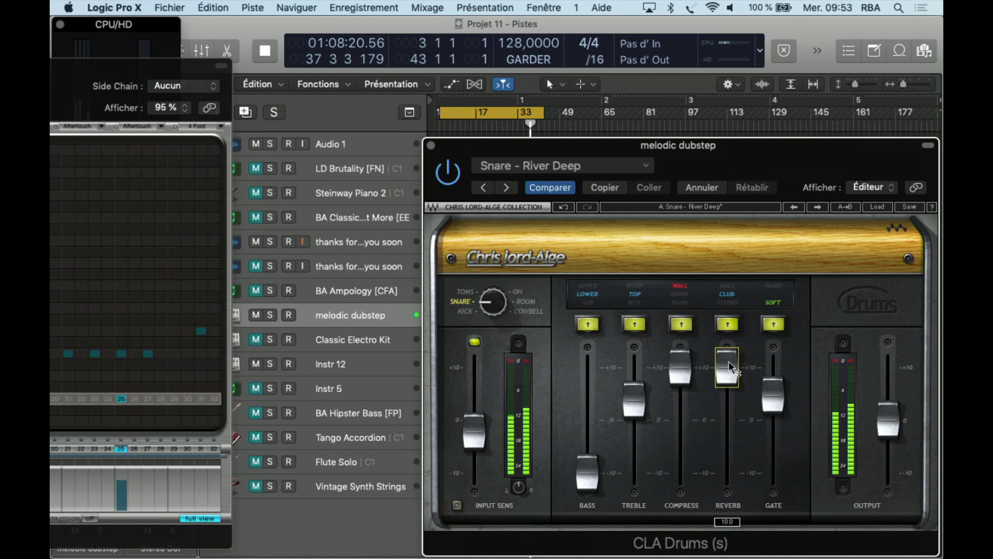
Step: Lower the gate and settle it at 2.5
click(774, 398)
drag(774, 397, 771, 429)
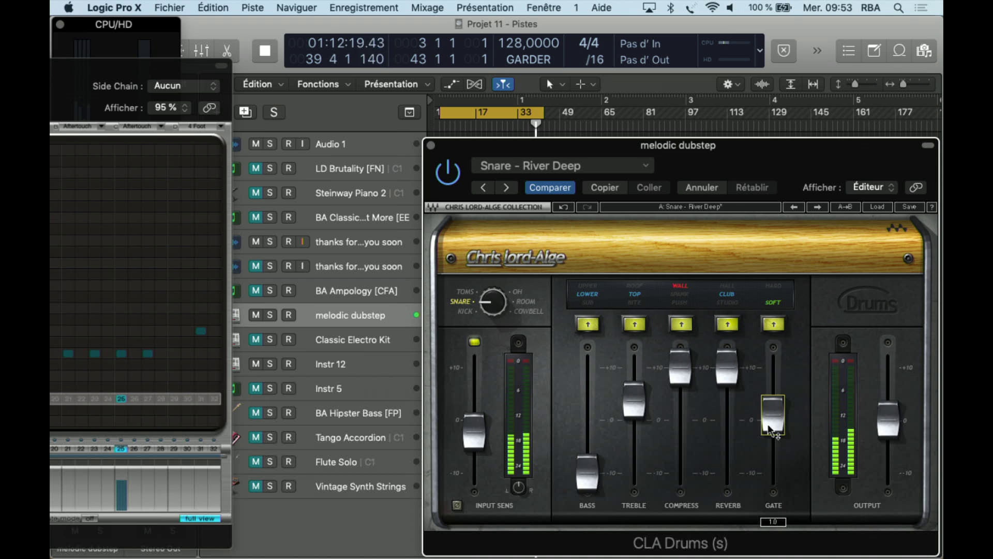
drag(771, 430, 776, 414)
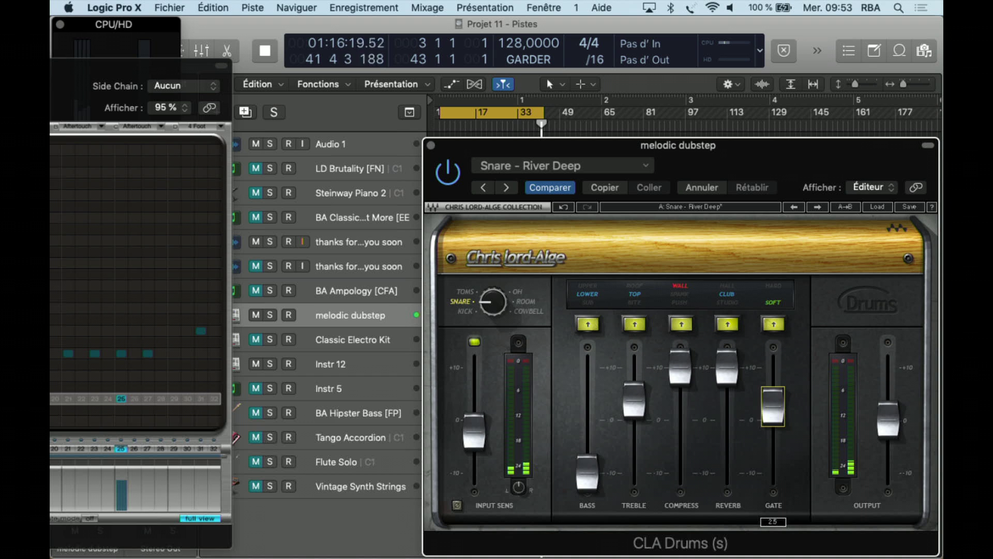
Step: Raise the gate slightly, set the bass to 10.0 and raise the treble to about +10
drag(776, 414, 776, 408)
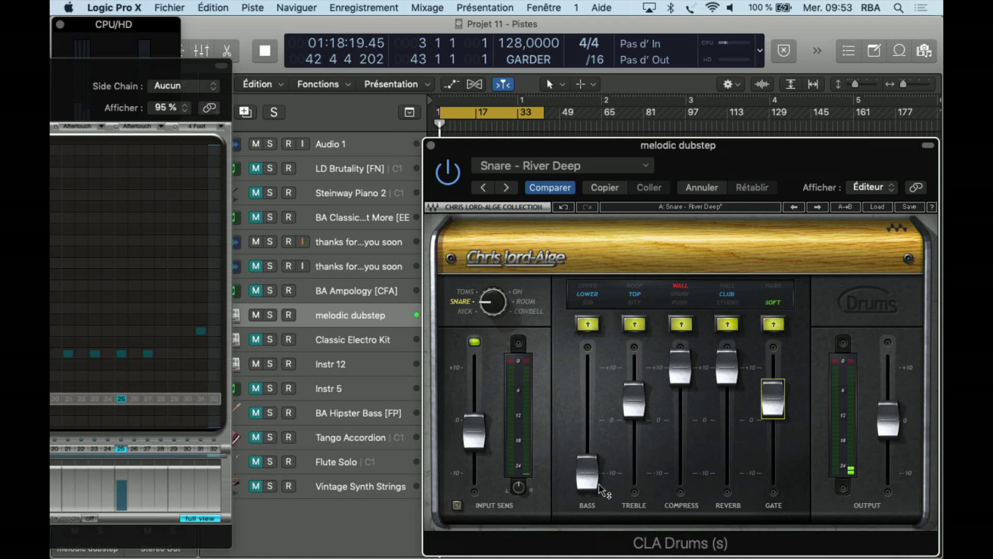
drag(587, 471, 589, 375)
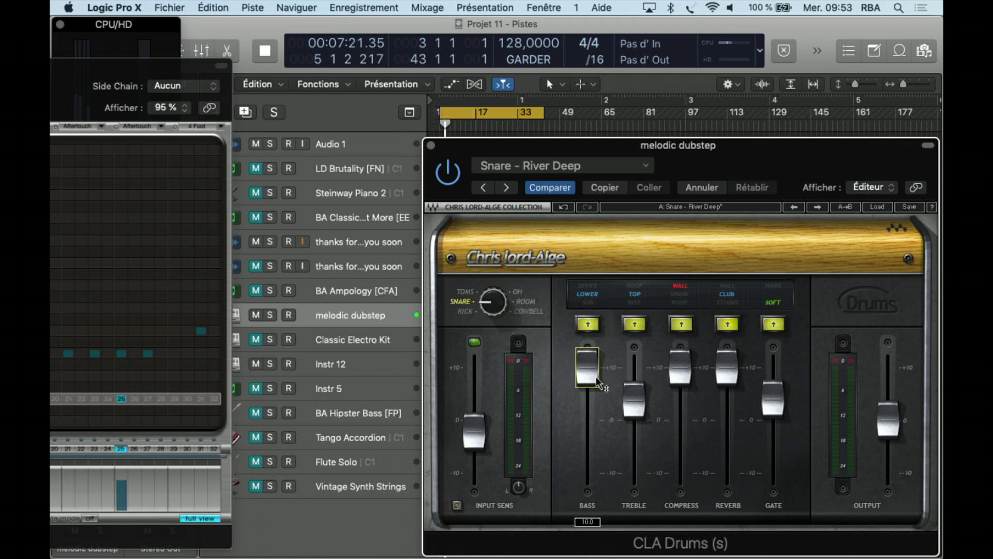
drag(631, 411, 636, 380)
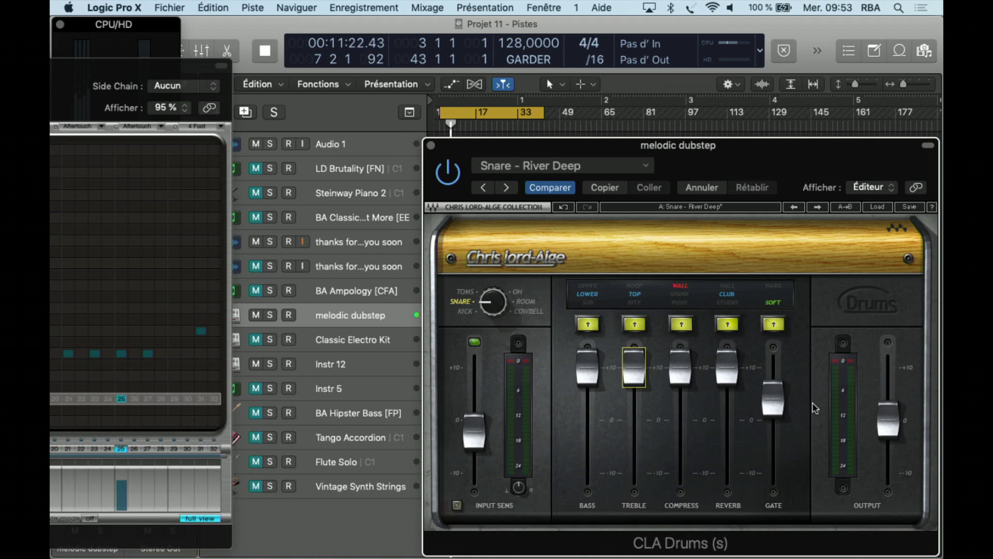
Step: Switch the gate to Hard mode, try it at 10.0, and settle it at 5.9
drag(782, 411, 781, 398)
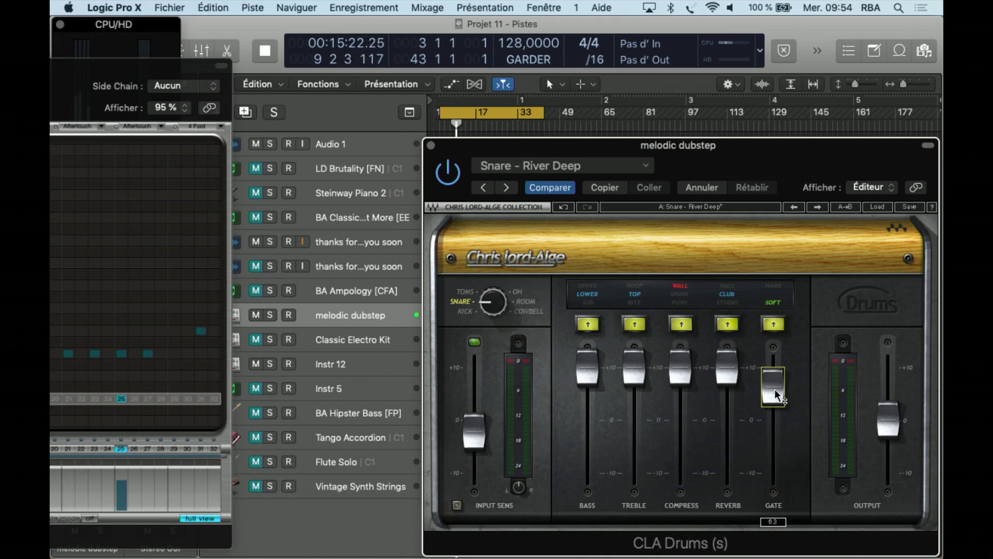
click(774, 324)
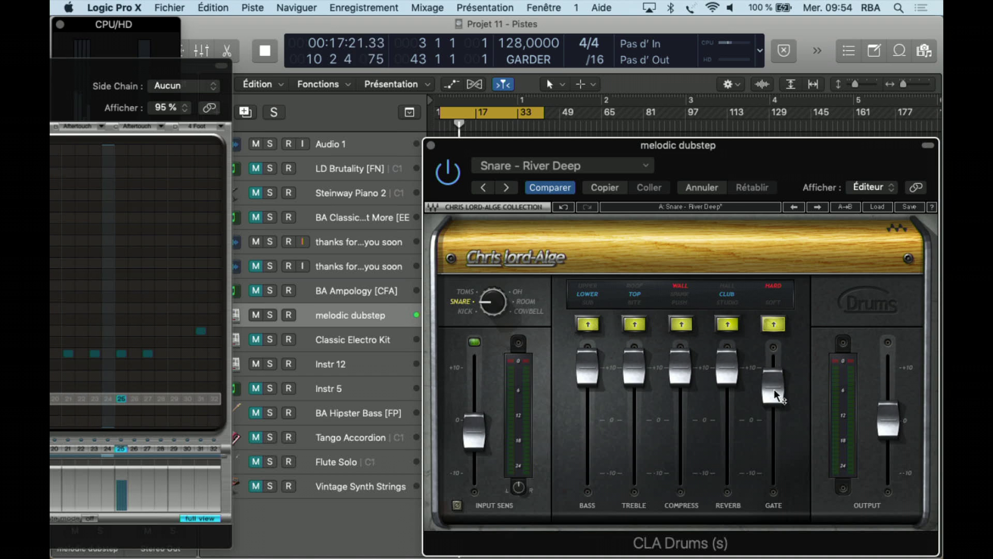
drag(774, 388, 774, 368)
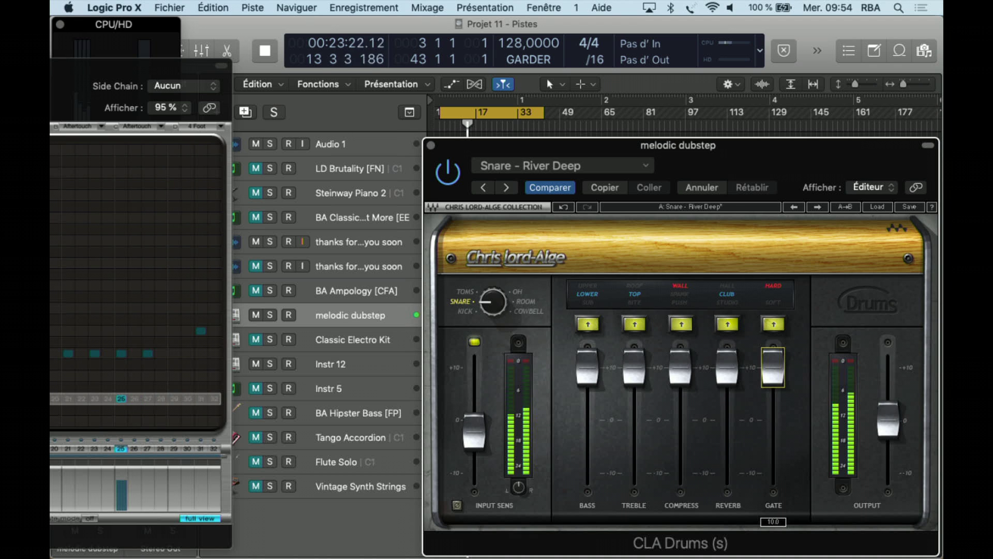
drag(774, 368, 774, 389)
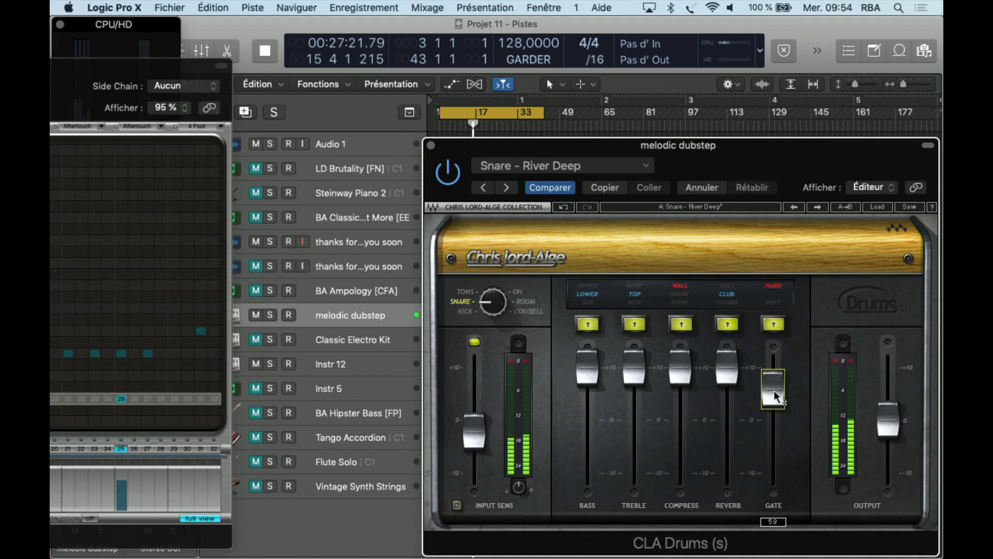
Step: Turn on input monitoring for Audio 1 and toggle the track's record arming
click(305, 144)
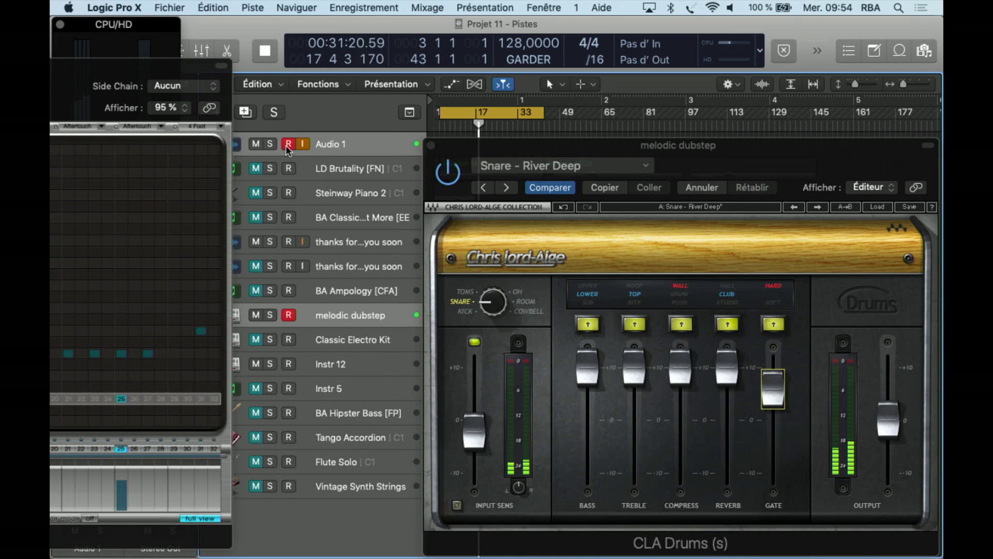
click(288, 145)
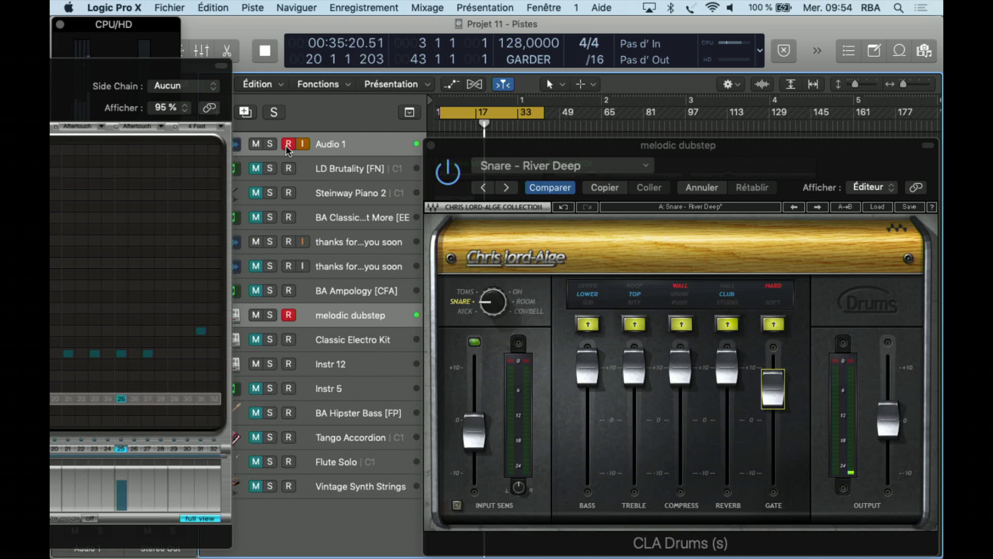
click(288, 145)
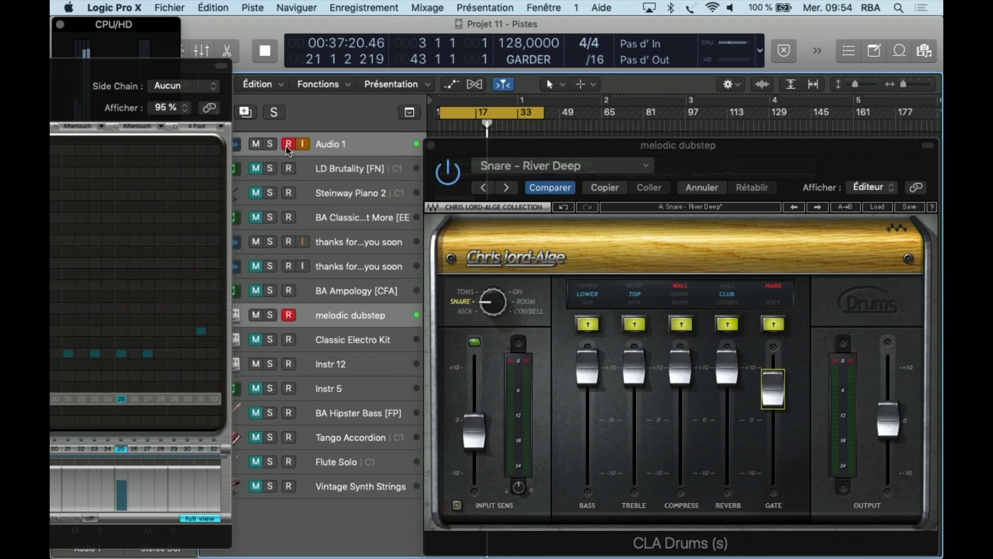
click(288, 144)
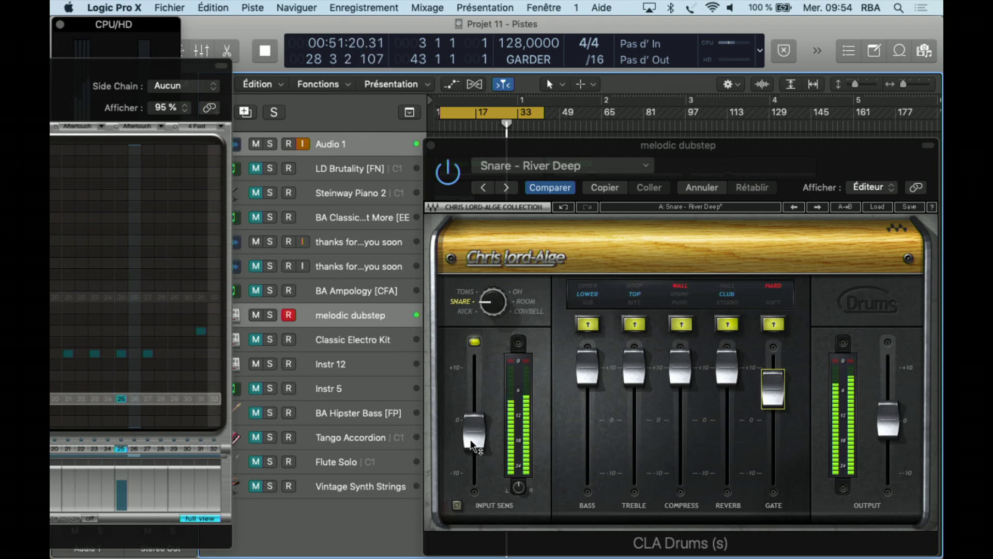
Step: Raise the input sensitivity to about +9, try the output at 4.5, and settle it at 2.9
drag(472, 444, 471, 386)
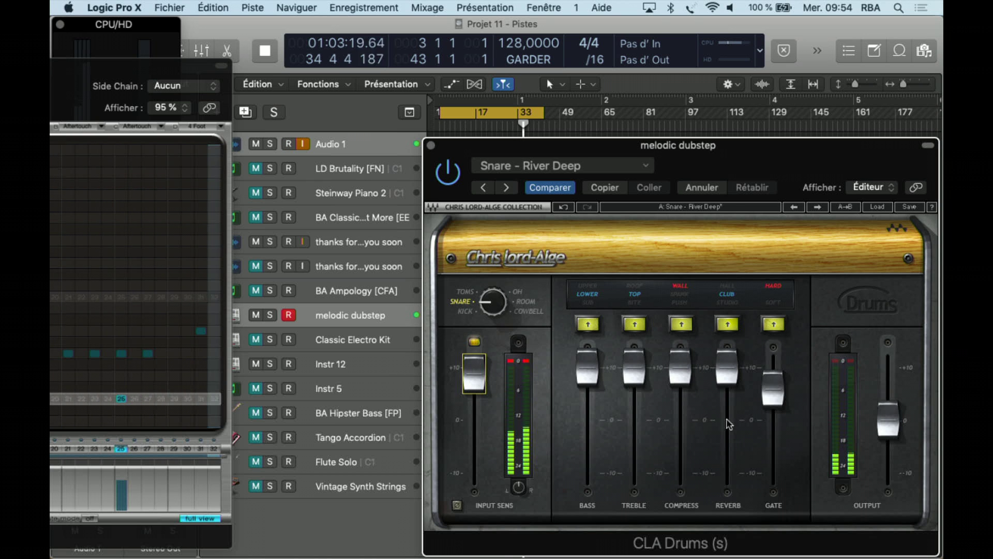
drag(888, 420, 888, 395)
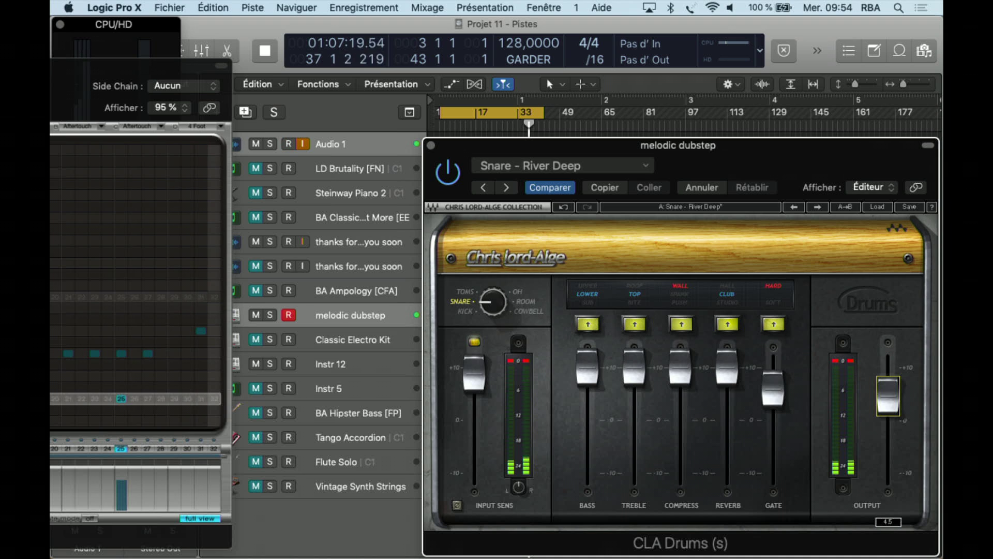
drag(888, 396, 888, 404)
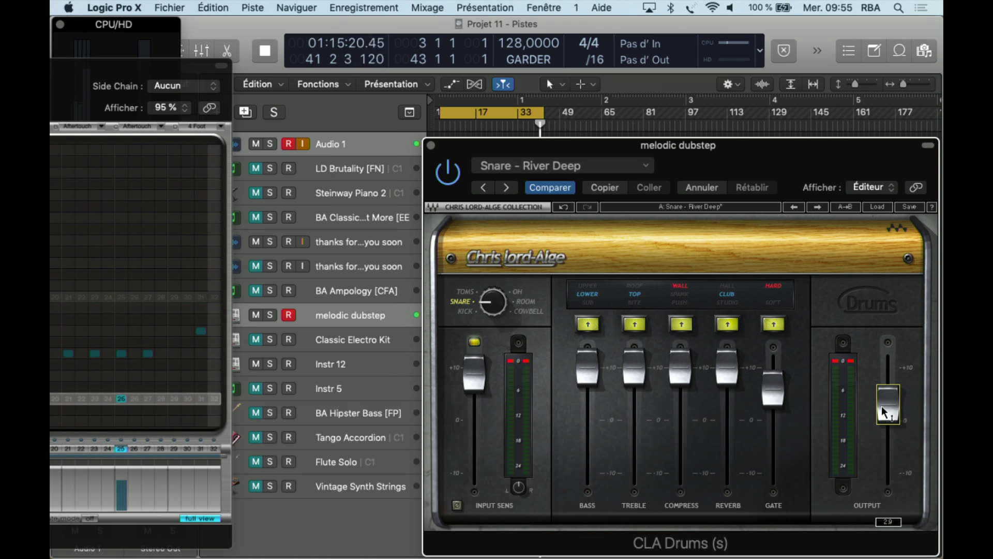
Step: Turn off input monitoring for Audio 1 and close the Ultrabeat window
click(303, 144)
click(289, 144)
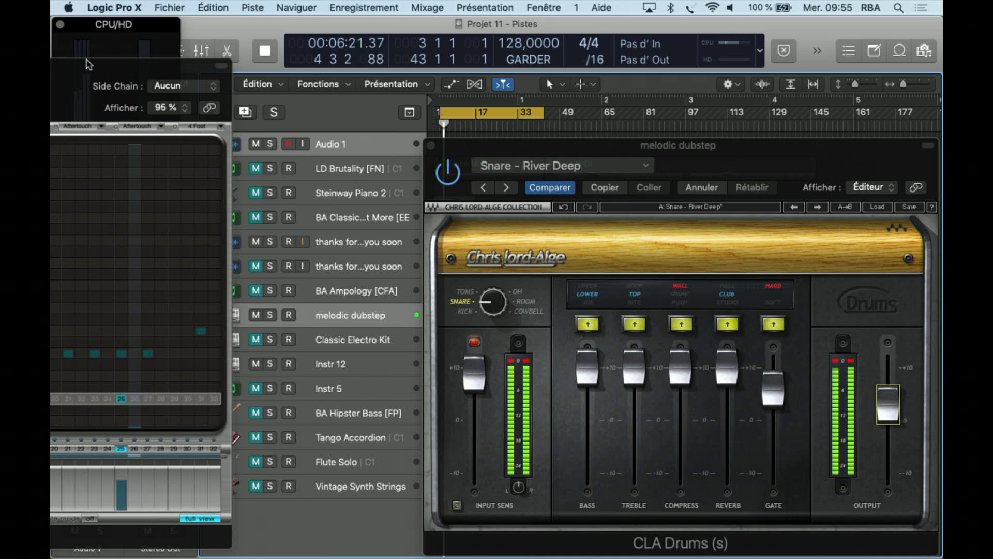
drag(88, 64, 708, 44)
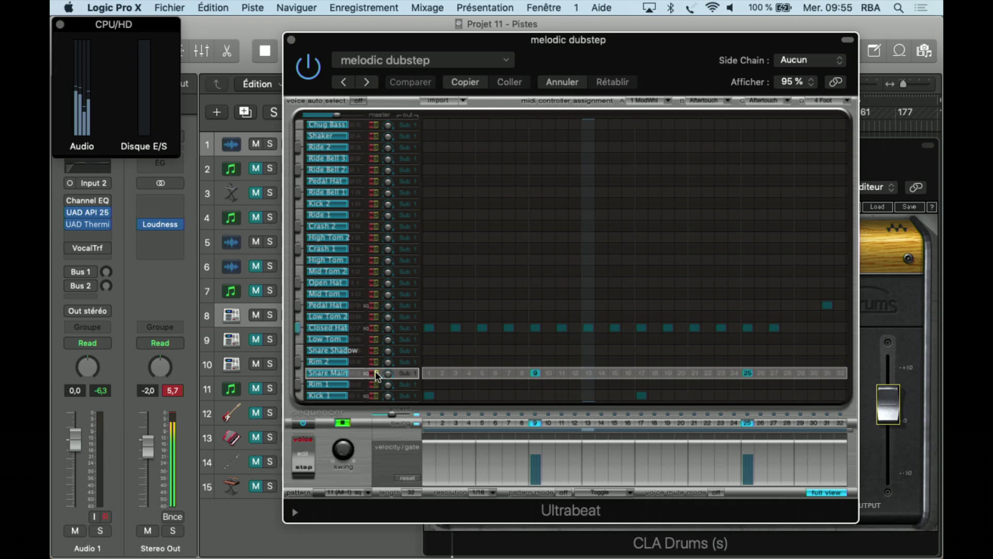
click(291, 40)
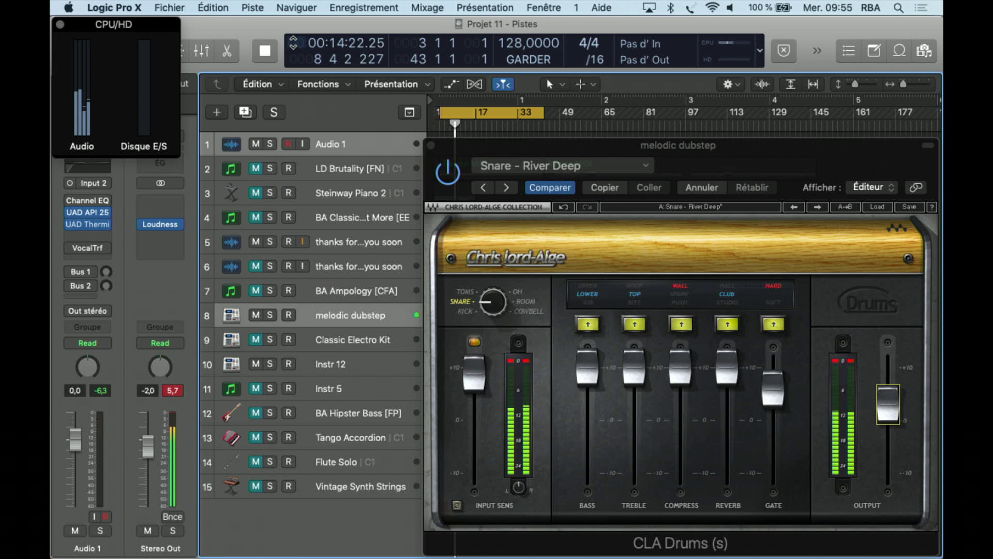
Step: Audition the CLA Drums presets Snare - Rock 2 and Snare - Zuul, comparing the sound with the plug-in bypassed
click(508, 188)
click(507, 188)
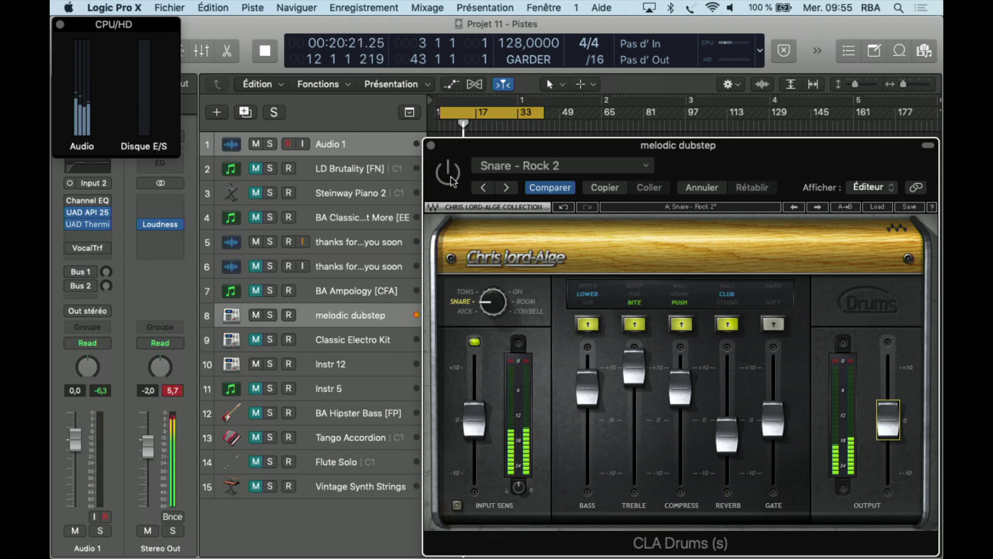
click(510, 190)
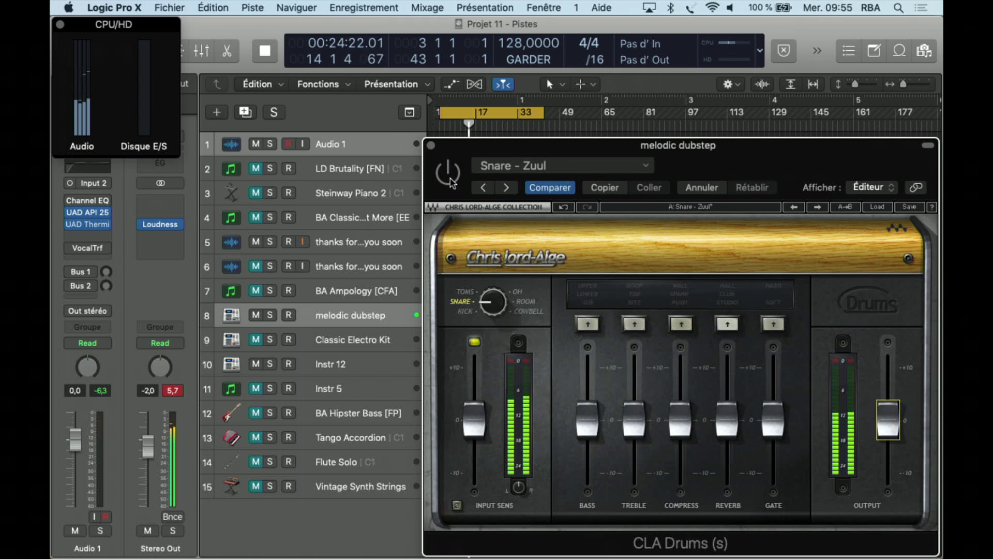
click(448, 175)
Step: Audition the Toms presets from Start Me Up through Beyond Thunderdome and Help! to Tighten Up
click(507, 188)
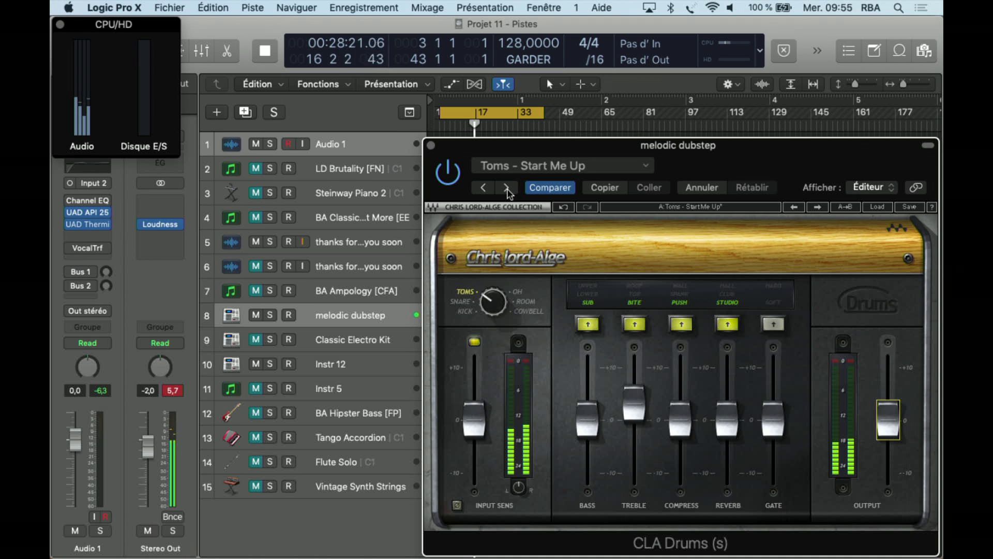
click(506, 188)
click(506, 188)
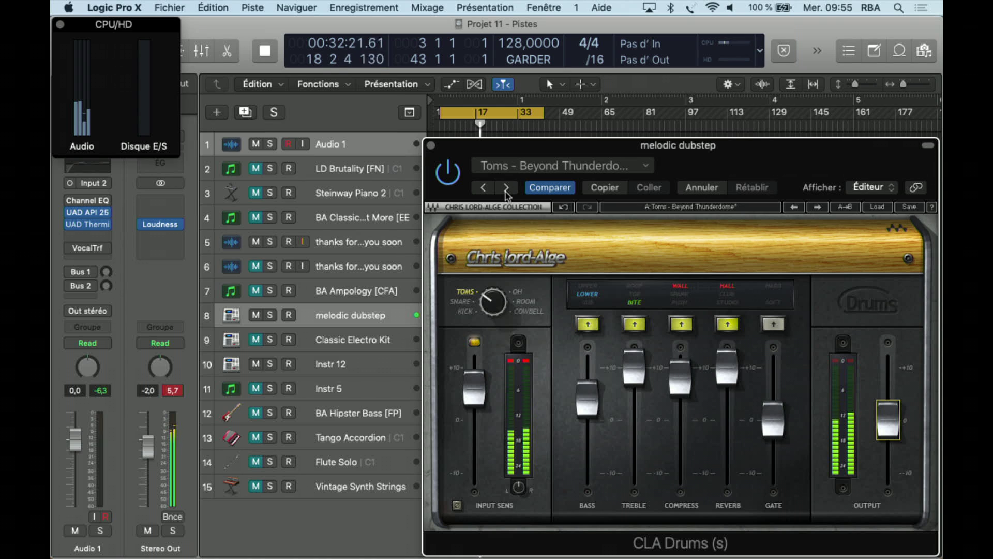
click(507, 188)
click(507, 189)
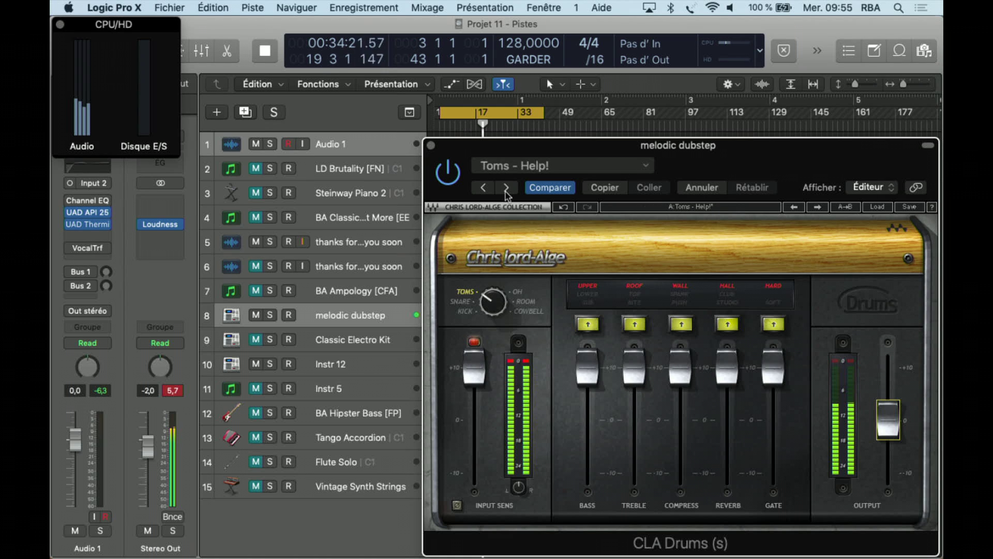
click(507, 189)
click(507, 189)
click(506, 189)
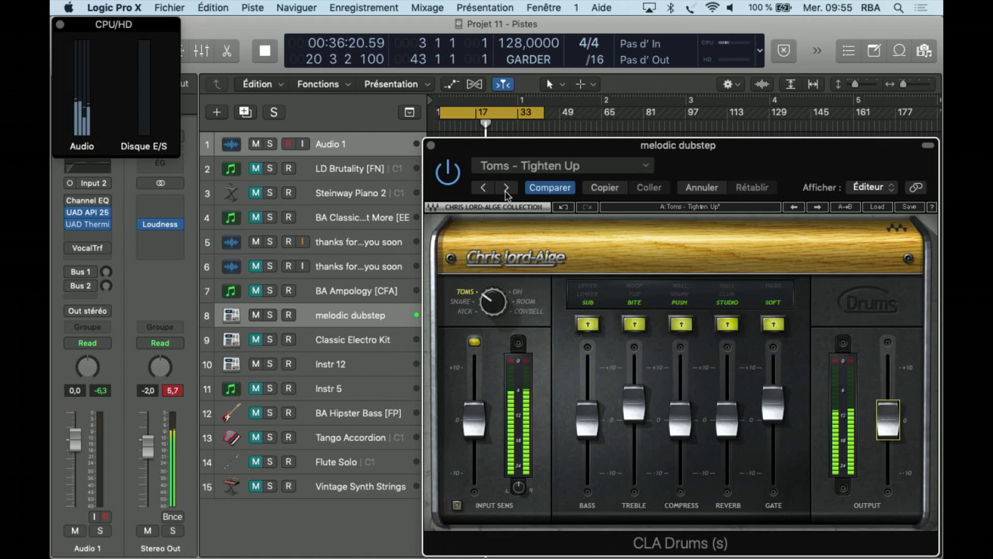
Step: Audition the OverHeads presets Start Me Up, All top and Balladeer, comparing each with the plug-in bypassed
click(507, 189)
click(506, 190)
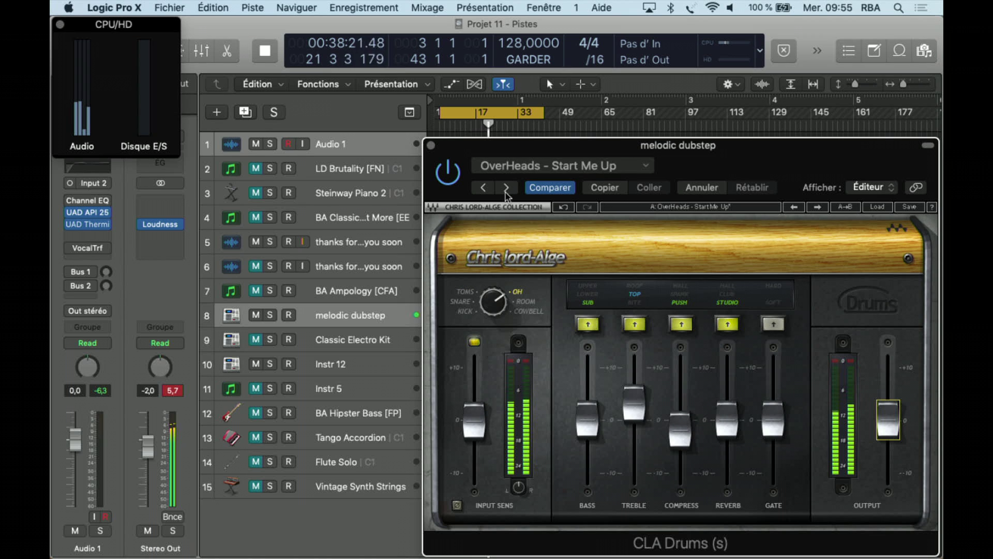
click(446, 173)
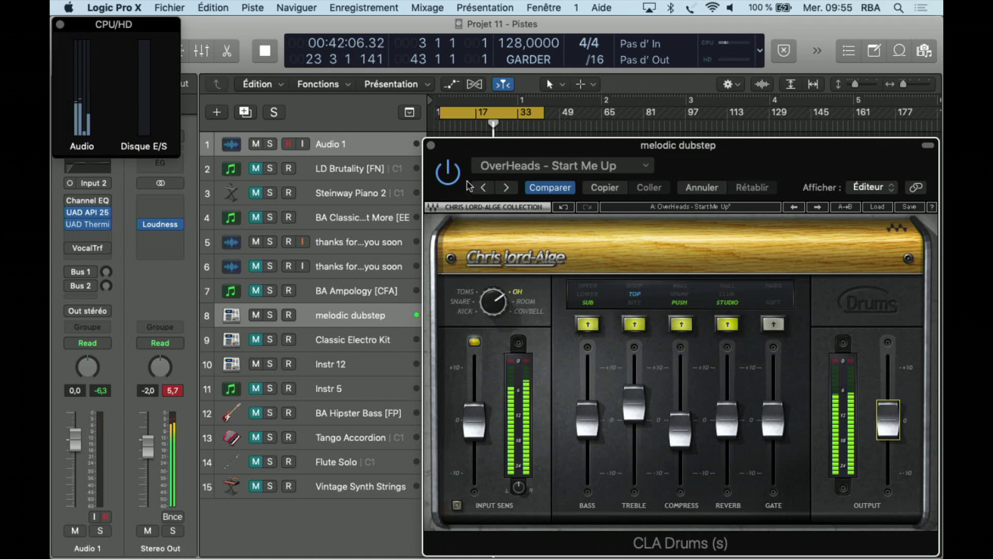
click(506, 189)
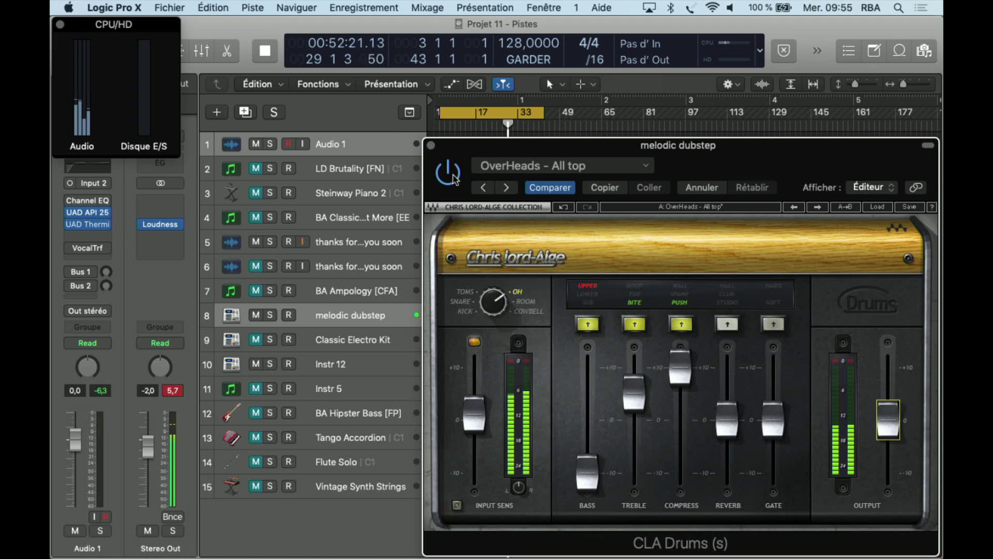
click(506, 188)
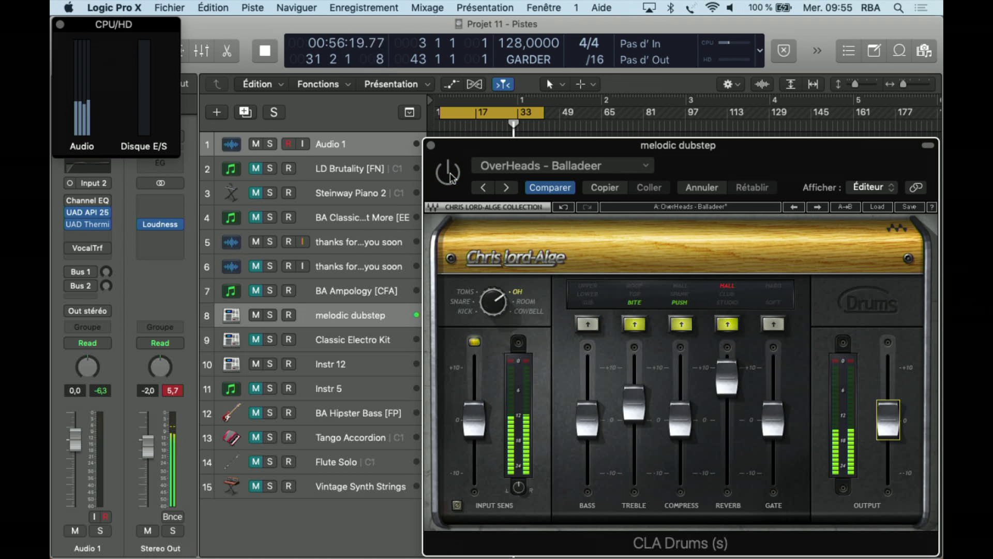
Step: Audition the OverHeads presets Beef, Help!, Kay and Mountain High, switching the plug-in's bypass on and off for comparison
click(506, 188)
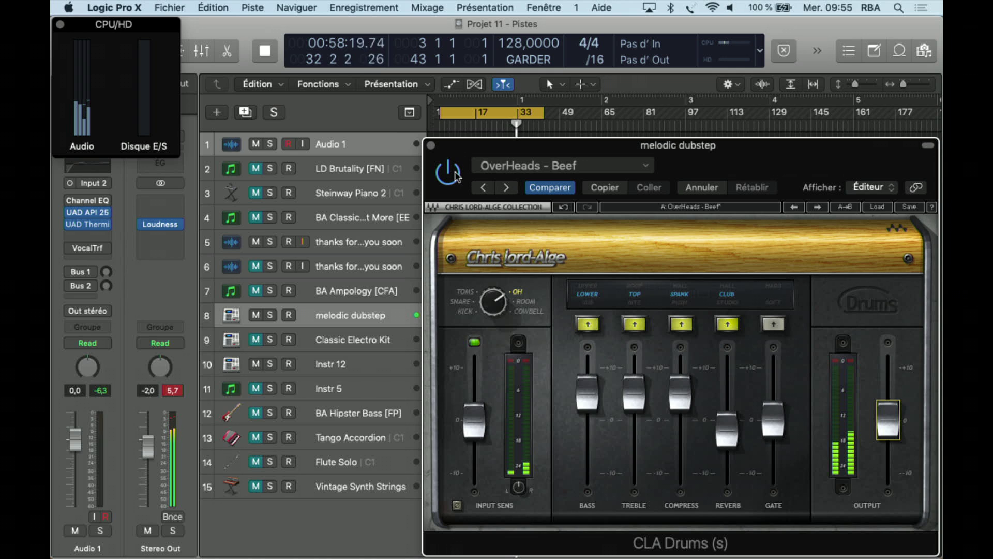
click(498, 189)
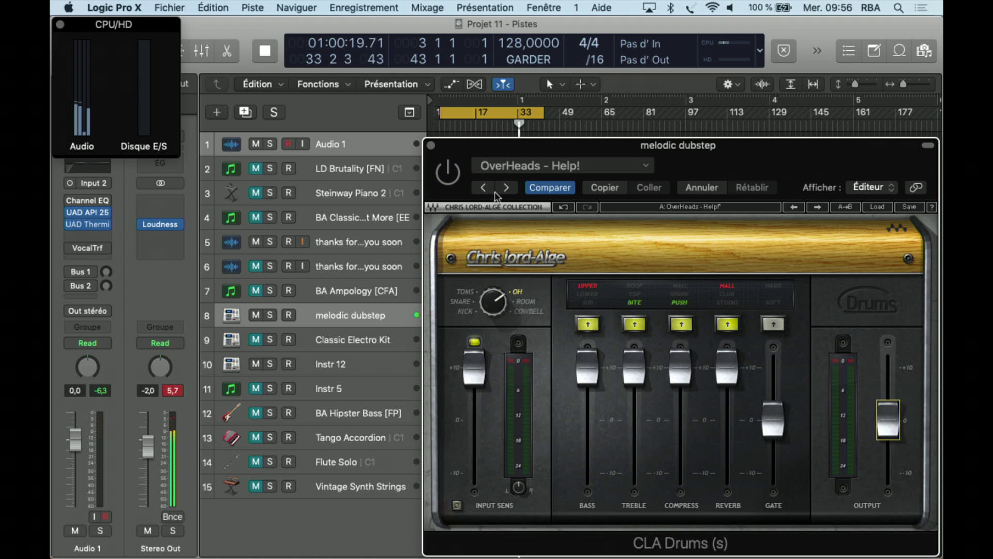
click(448, 174)
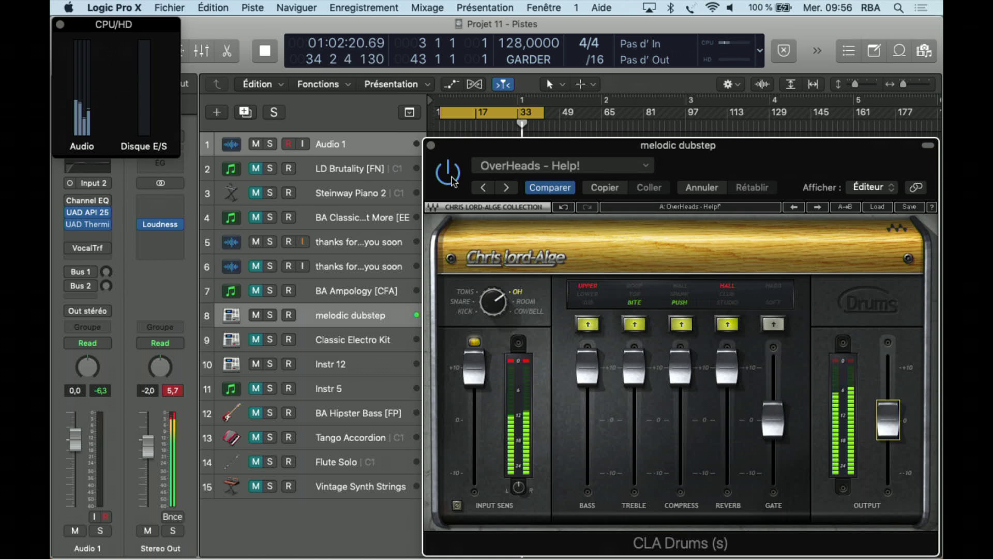
click(507, 188)
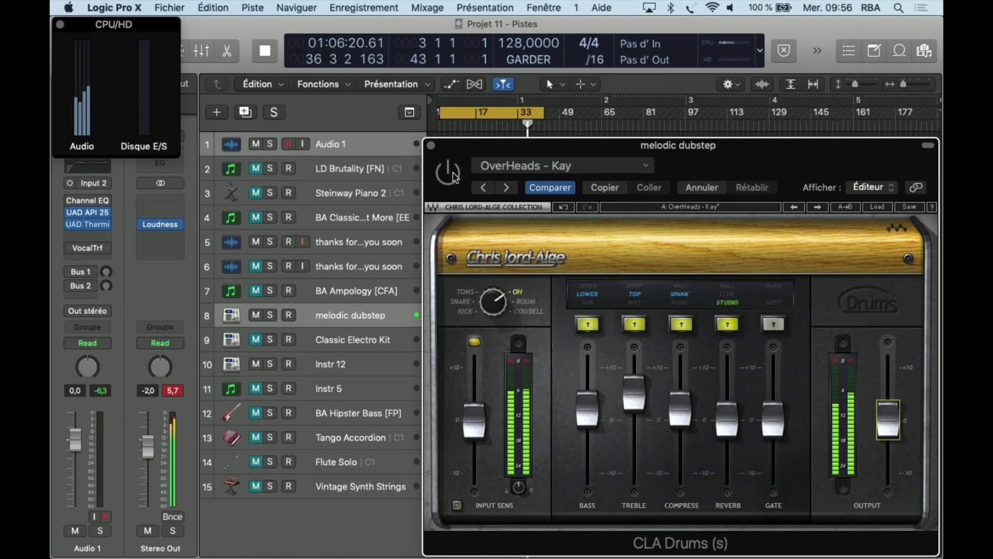
click(506, 189)
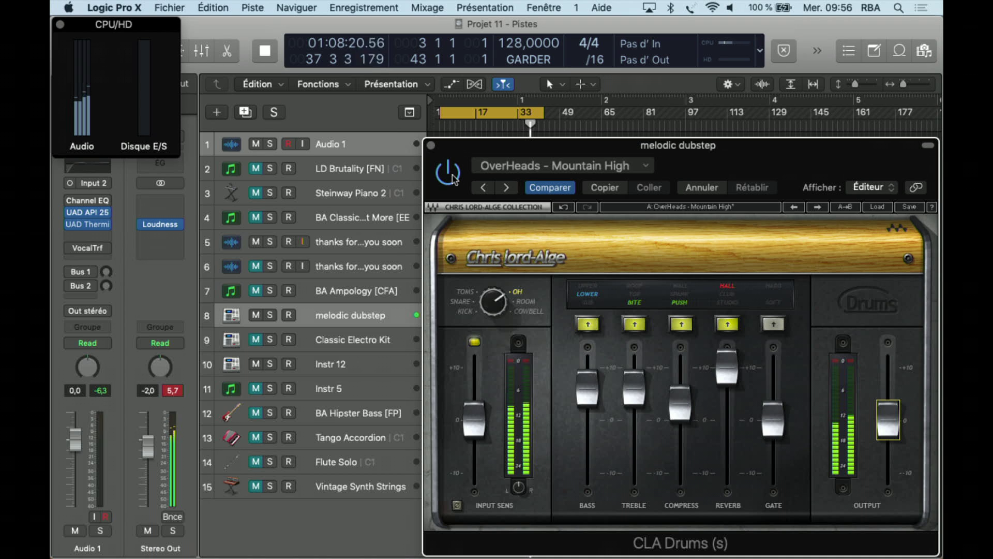
Step: Audition the OverHeads presets My My, No Snare and River Deep with CLA Drums active
click(507, 188)
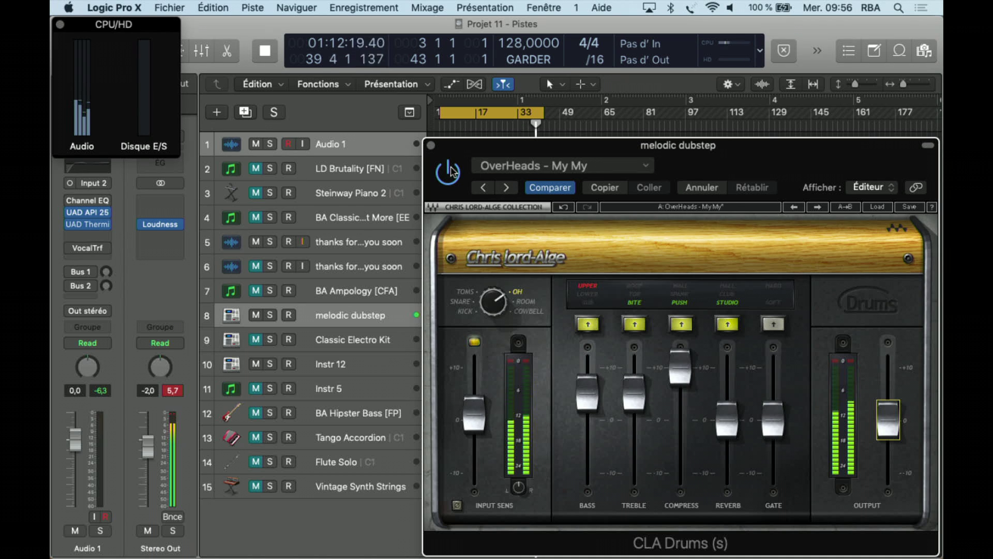
click(508, 188)
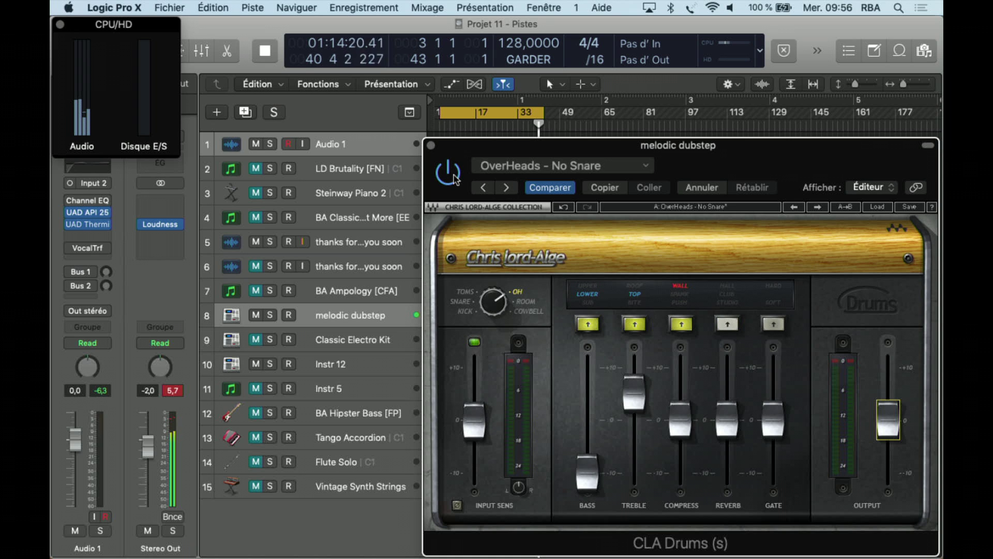
click(508, 190)
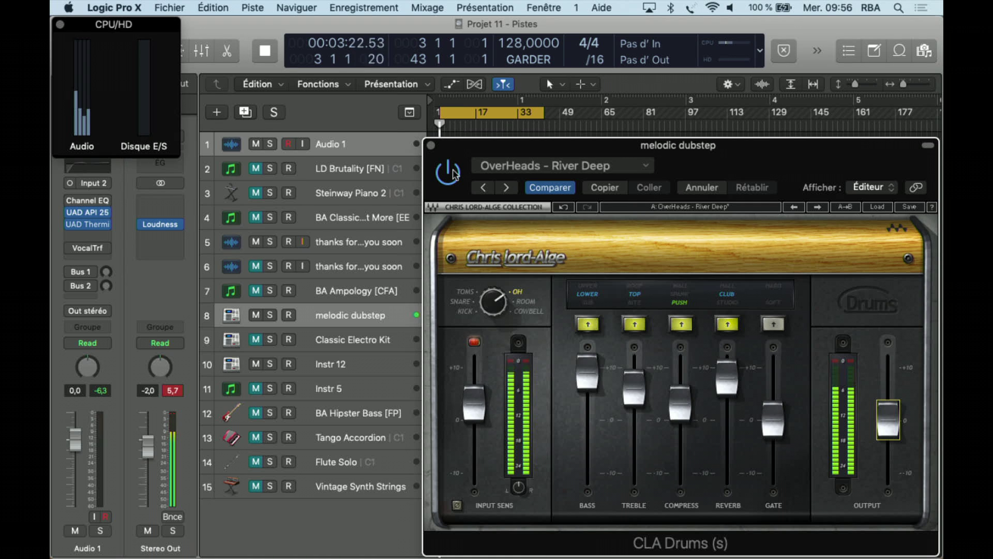
Step: Audition the OverHeads presets Zpank Me and Zuul, comparing the sound with CLA Drums bypassed
click(507, 187)
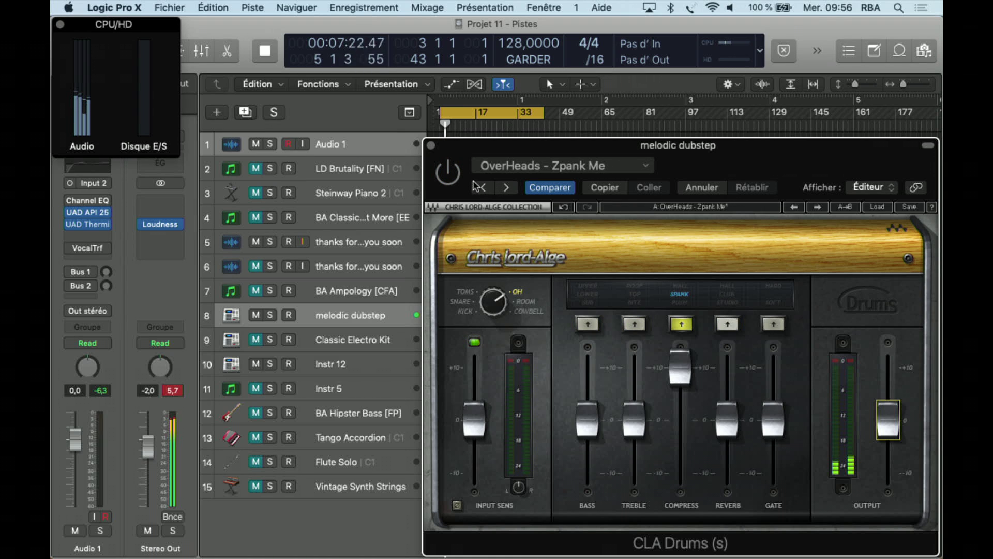
click(449, 172)
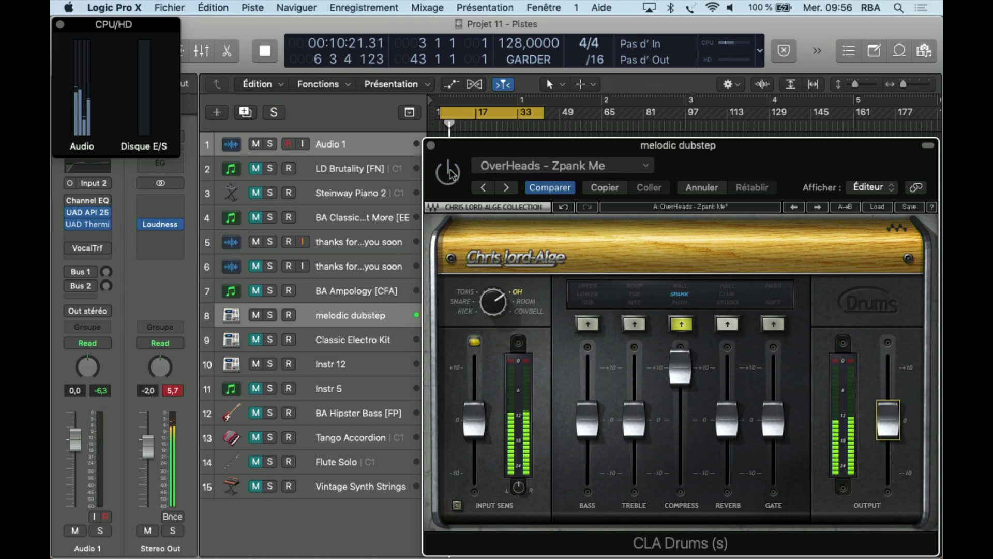
click(508, 187)
click(455, 178)
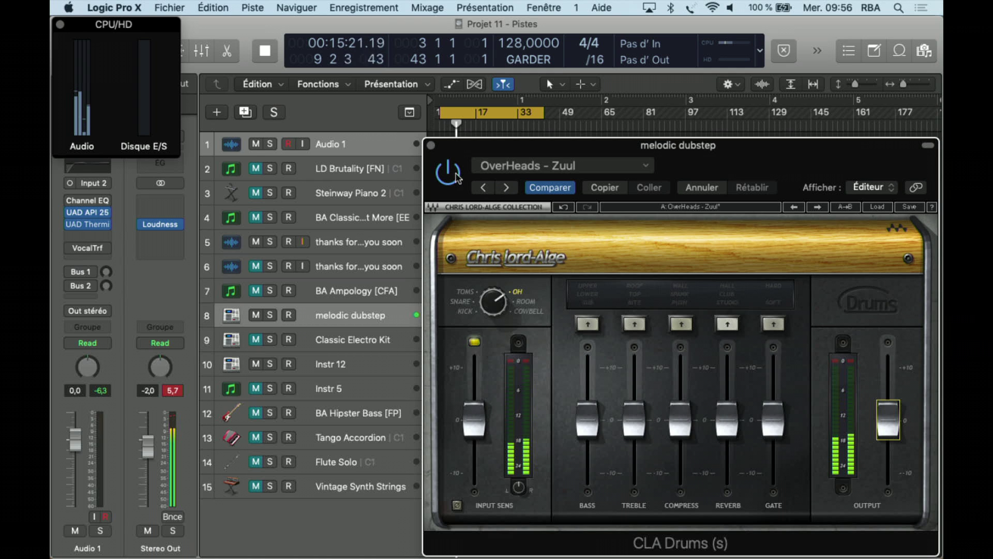
Step: Audition the Room presets from Start Me Up through Balladeer, Beef and Bigfoot to Hammertime, comparing with the plug-in bypassed
click(512, 188)
click(512, 189)
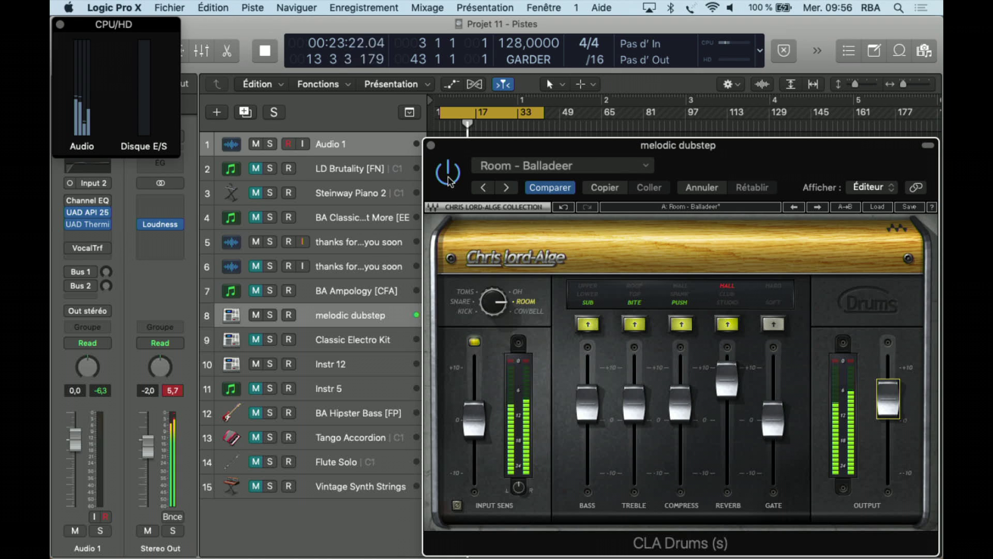
click(507, 187)
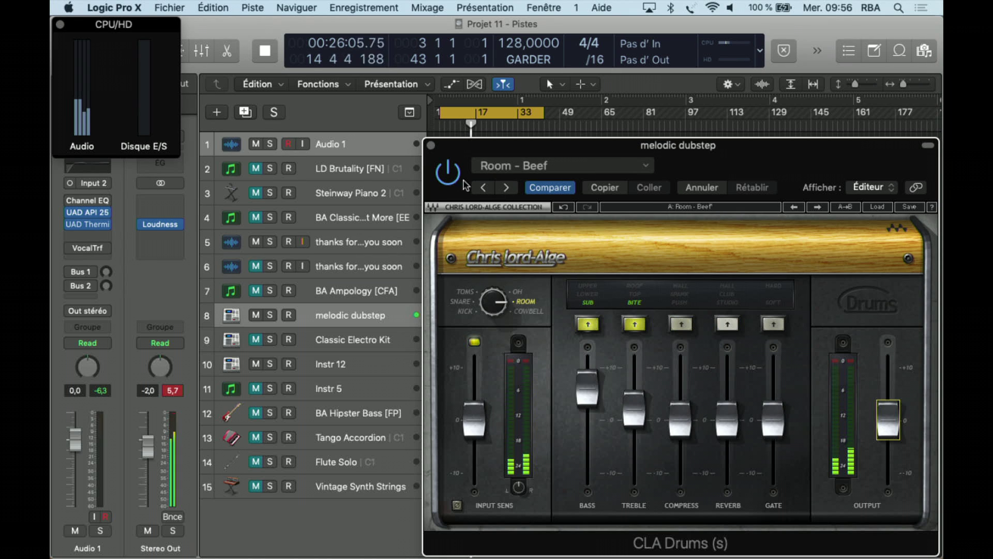
click(508, 188)
click(457, 181)
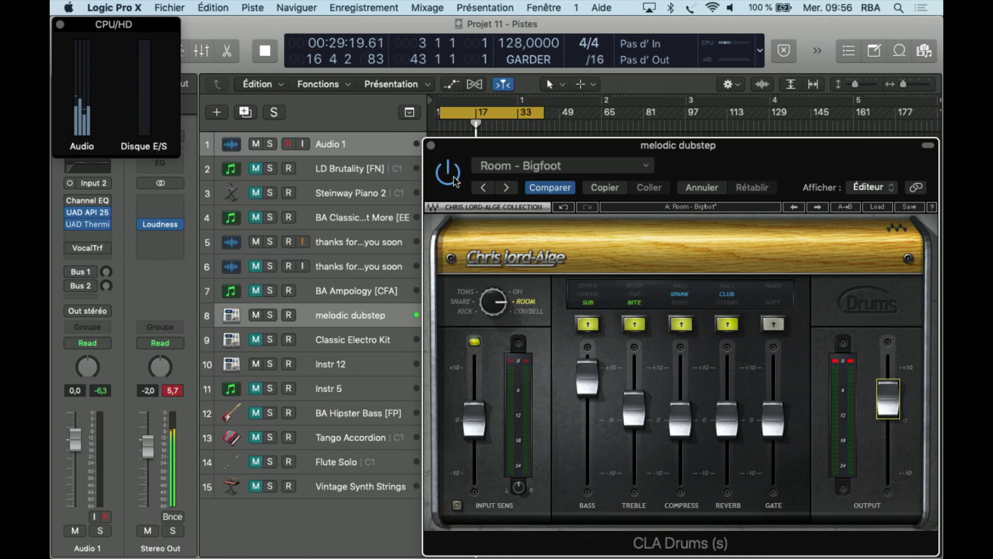
click(506, 187)
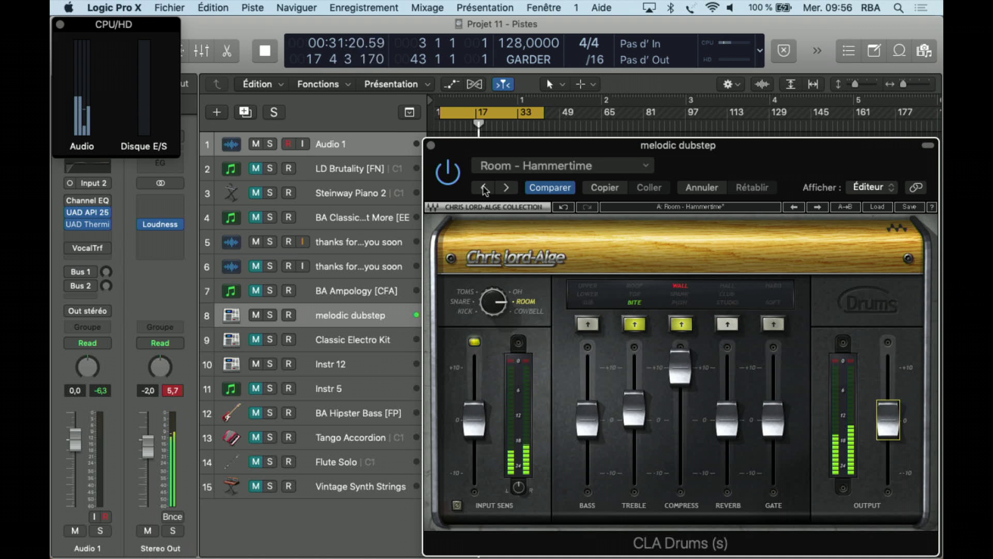
click(449, 173)
Step: Audition the Room presets Help! and Help-Less!, switching the plug-in's bypass on and off for each
click(506, 188)
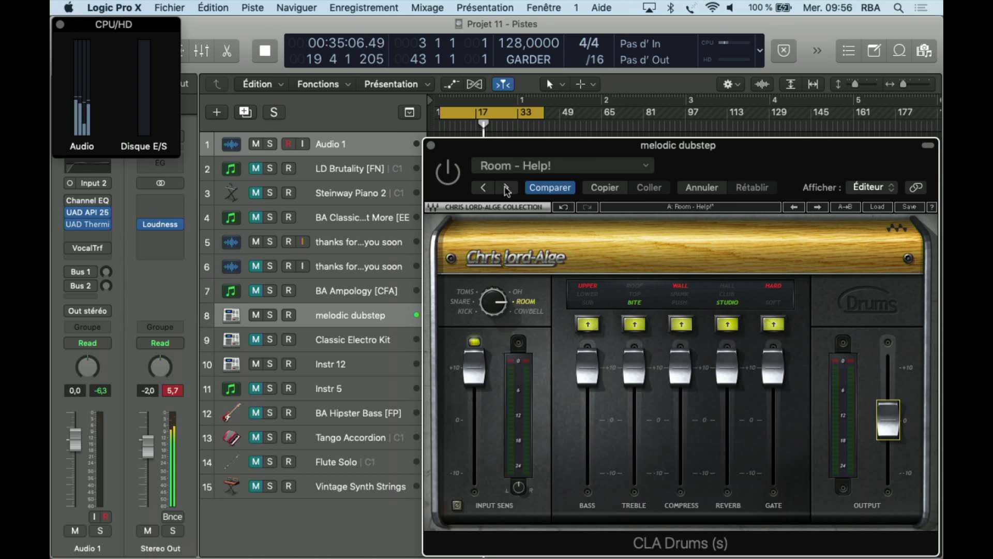
click(448, 174)
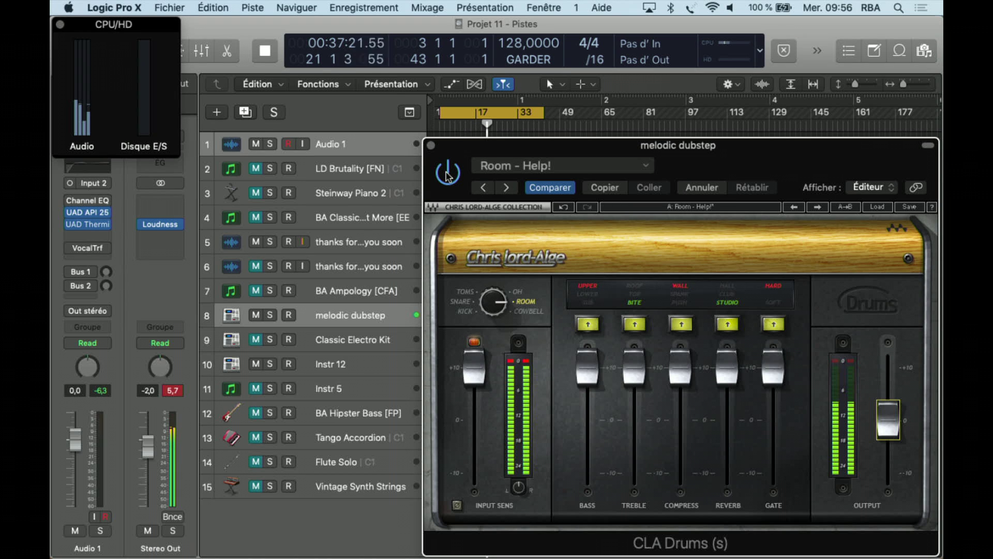
click(448, 174)
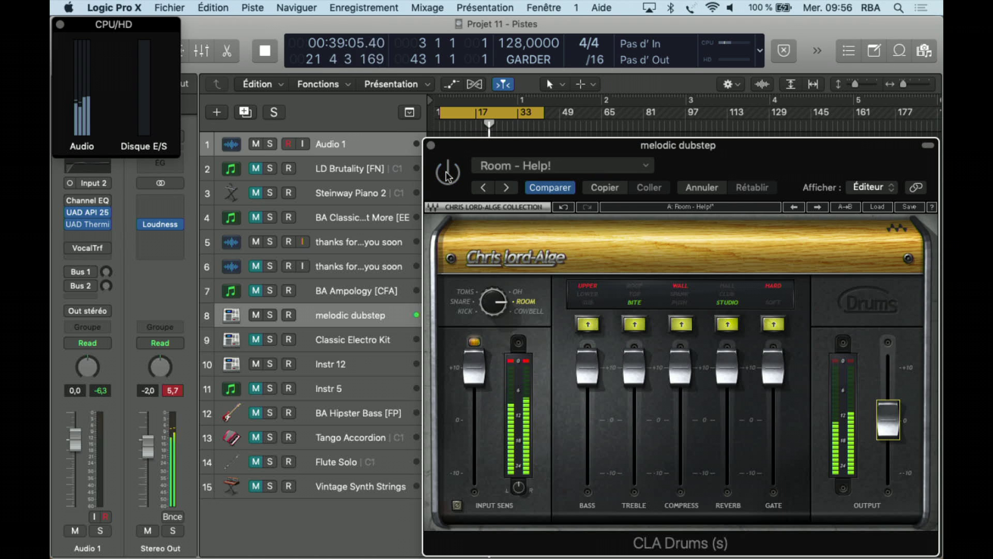
click(507, 188)
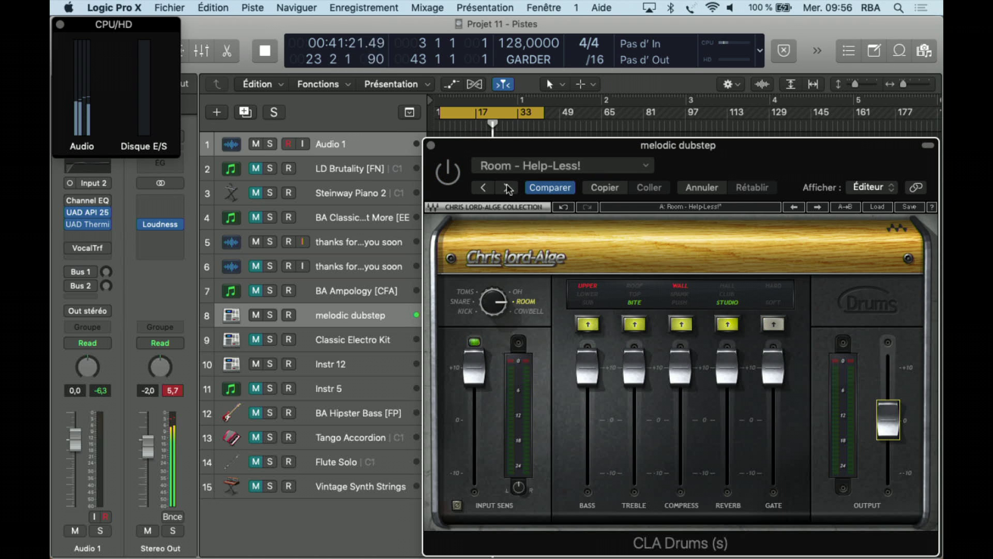
click(448, 174)
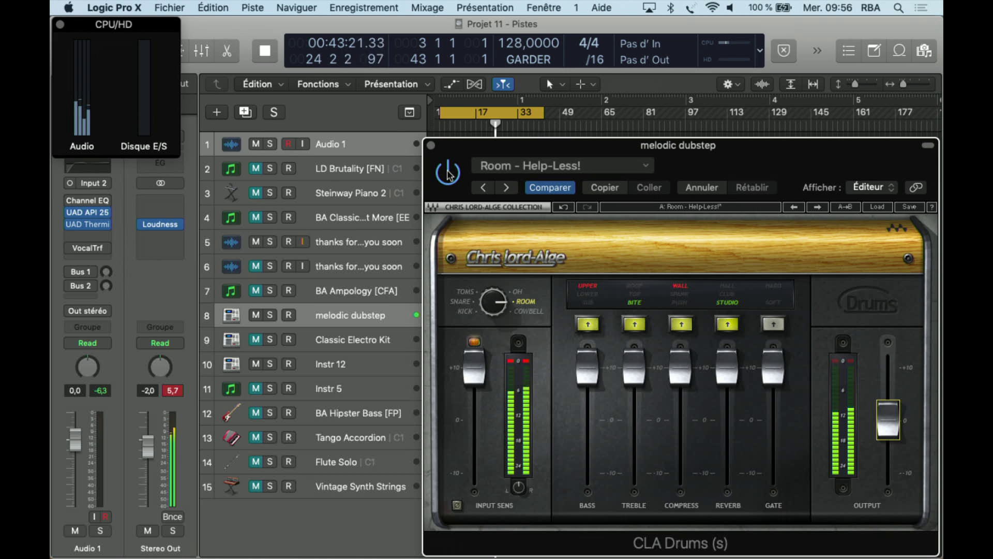
click(448, 174)
Step: Audition the Room presets Rock Legend and Power Station Gate, toggling the CLA Drums bypass for comparison
click(507, 188)
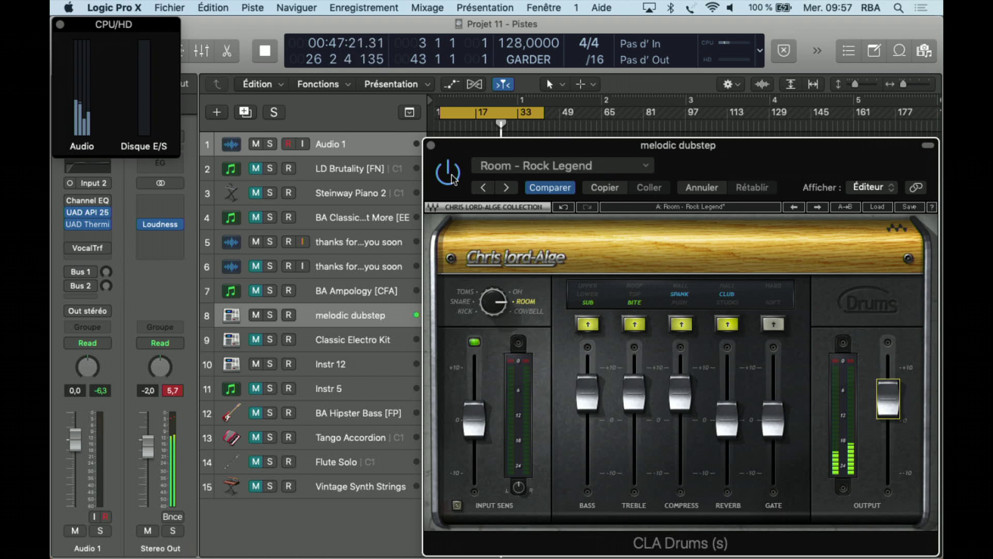
click(507, 187)
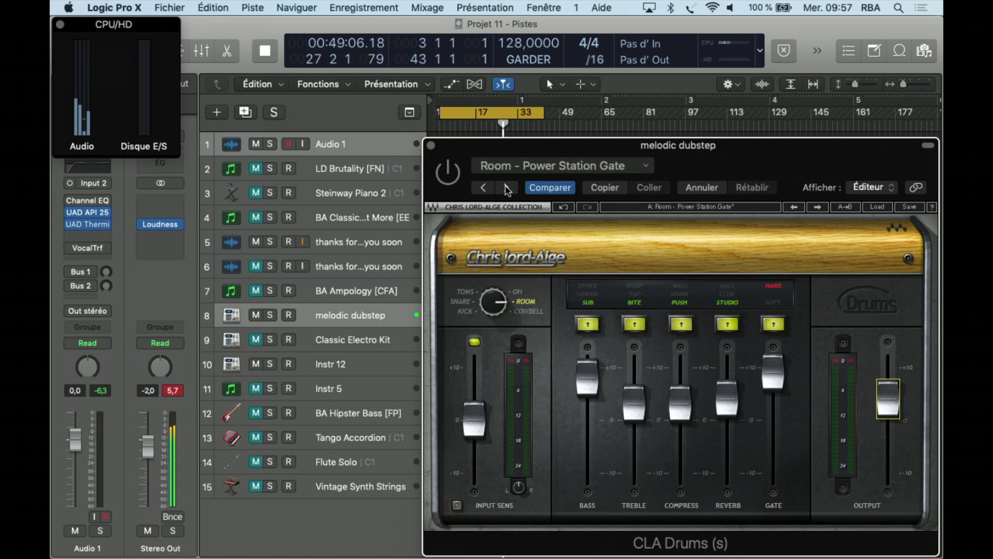
click(451, 175)
click(451, 175)
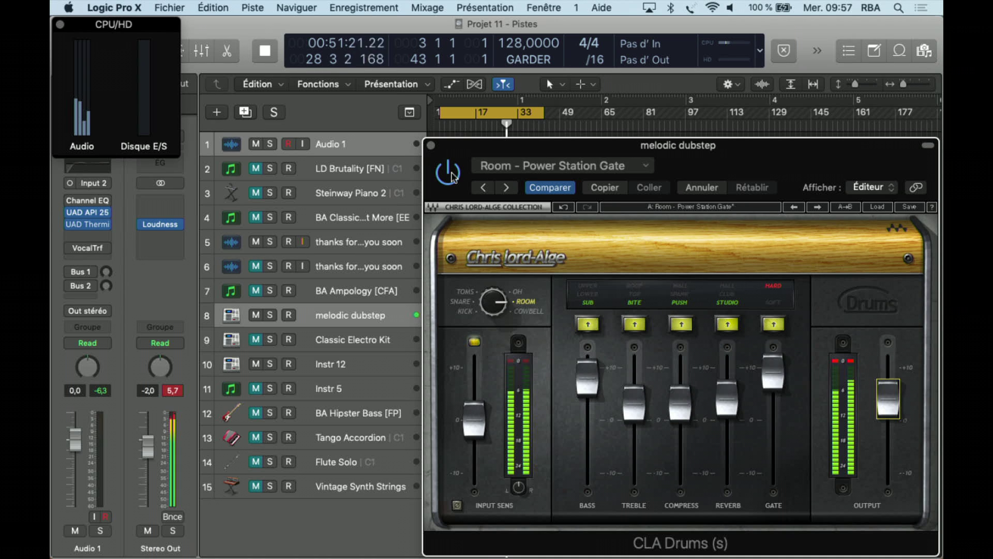
Step: Audition the Room presets Pusher, Slow Rumble, Super Chief, Zpanker and Zuul
click(506, 187)
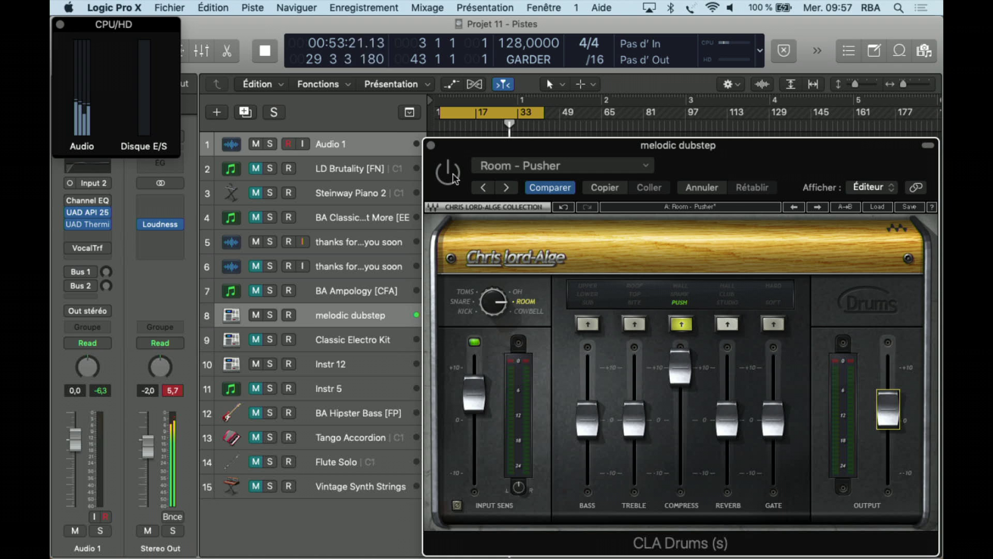
click(503, 187)
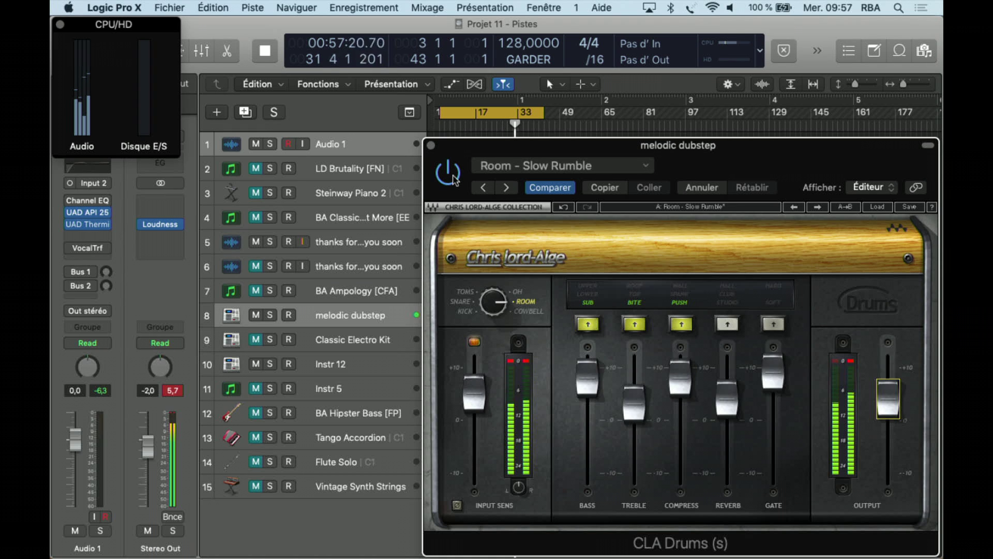
click(504, 187)
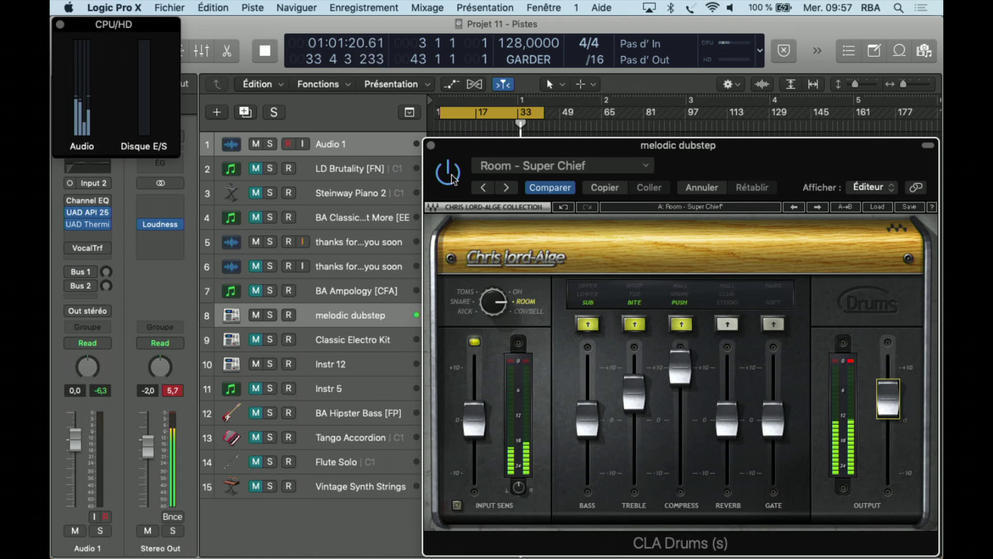
click(506, 187)
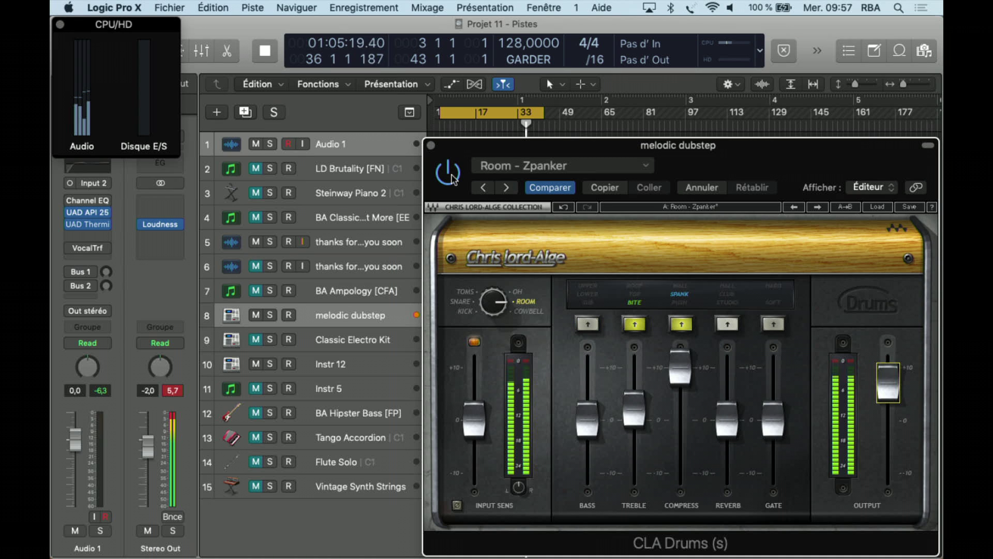
click(506, 187)
Step: Go through the Cowbell presets from Start Me Up past Gotta Feava and Tambomb, ending on the Full Reset preset
click(506, 188)
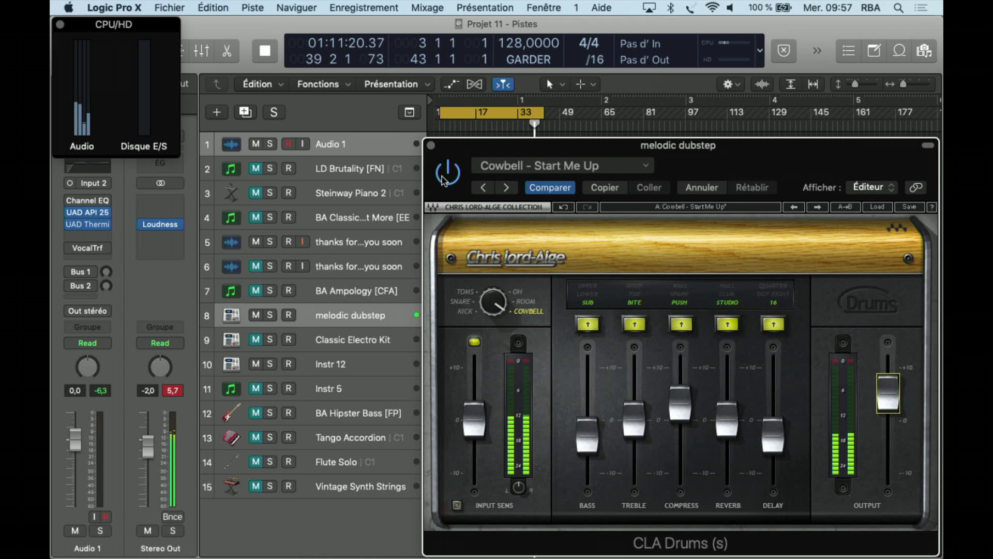
click(506, 187)
click(506, 187)
click(506, 188)
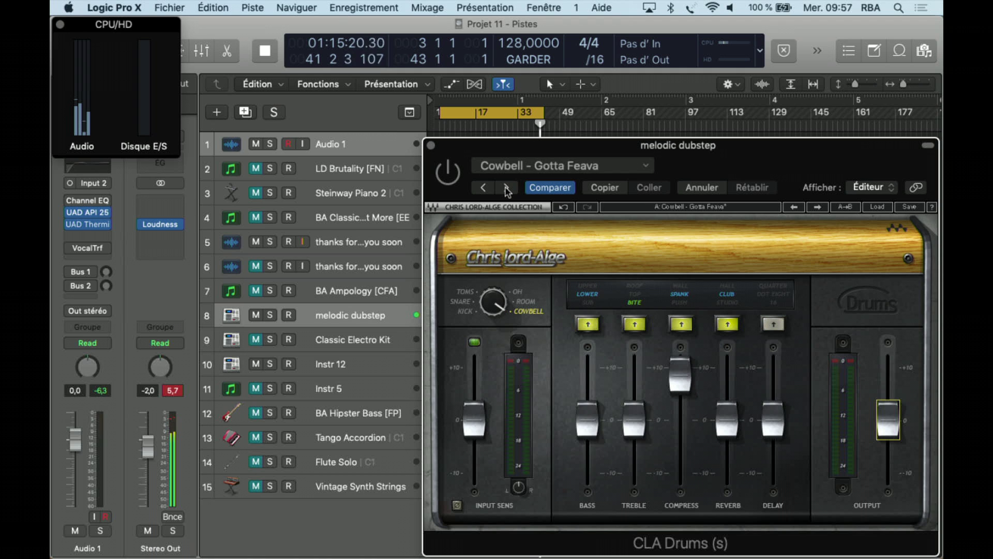
click(506, 187)
click(506, 188)
click(506, 188)
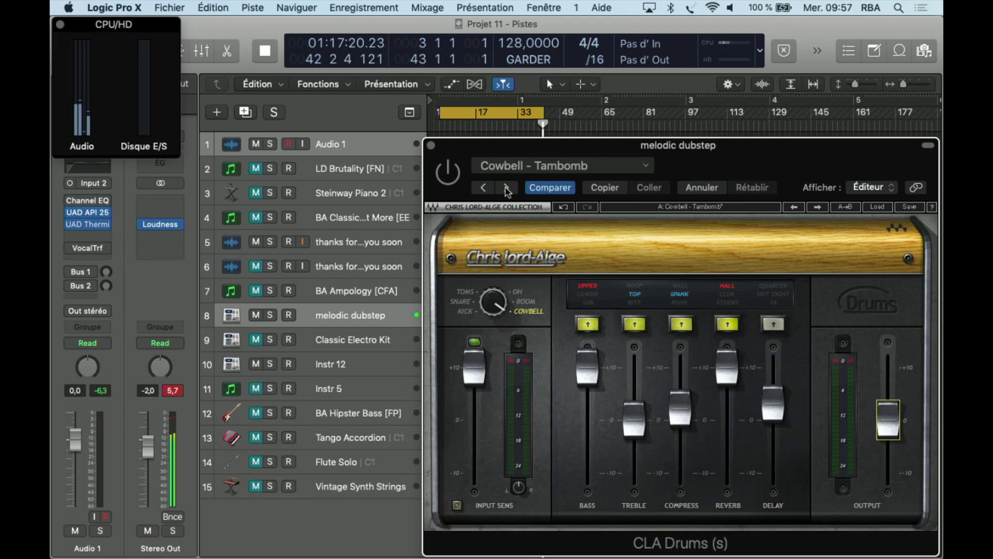
click(506, 187)
click(506, 188)
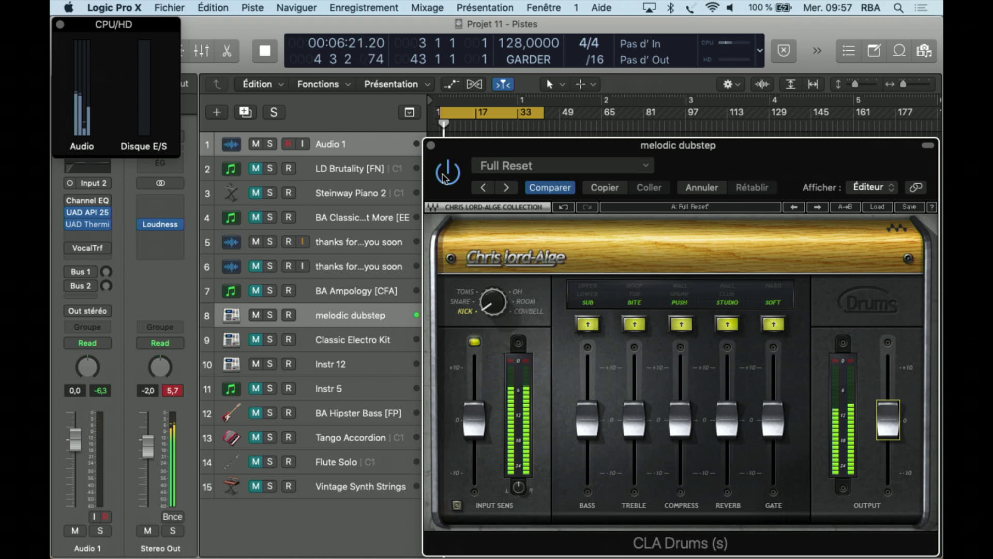
Step: Stop playback and enable input monitoring and record arming on the Audio 1 track
click(303, 145)
click(289, 146)
key(space)
click(288, 145)
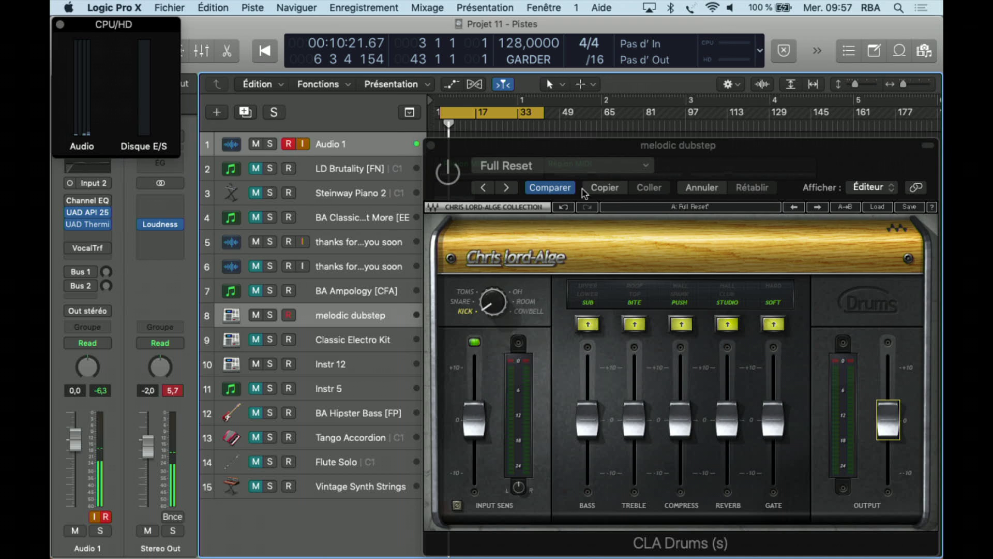
Step: Browse the CLA Drums factory preset list from the Kick presets through Snare, Toms, OverHeads and Room to Cowbell
click(607, 141)
click(602, 166)
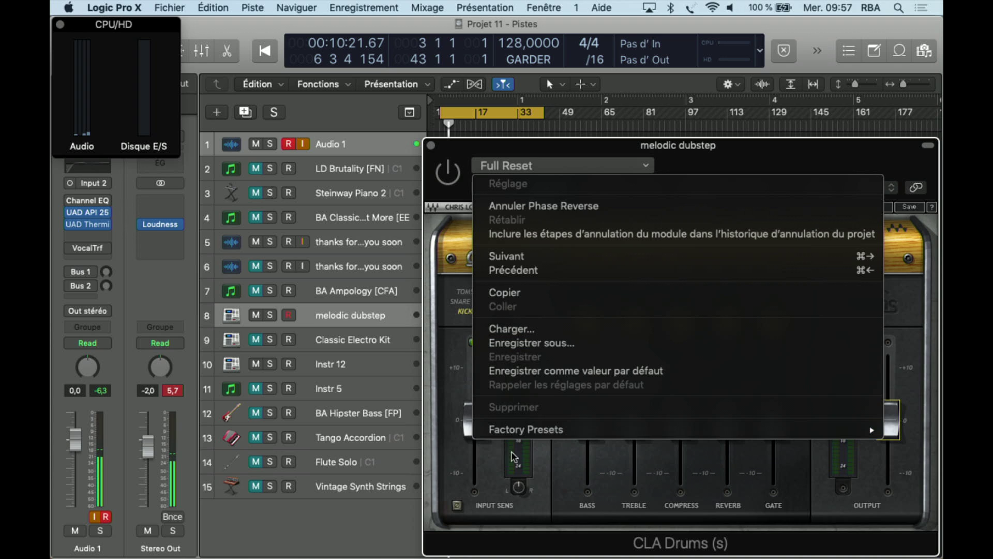
mouse_move(509, 437)
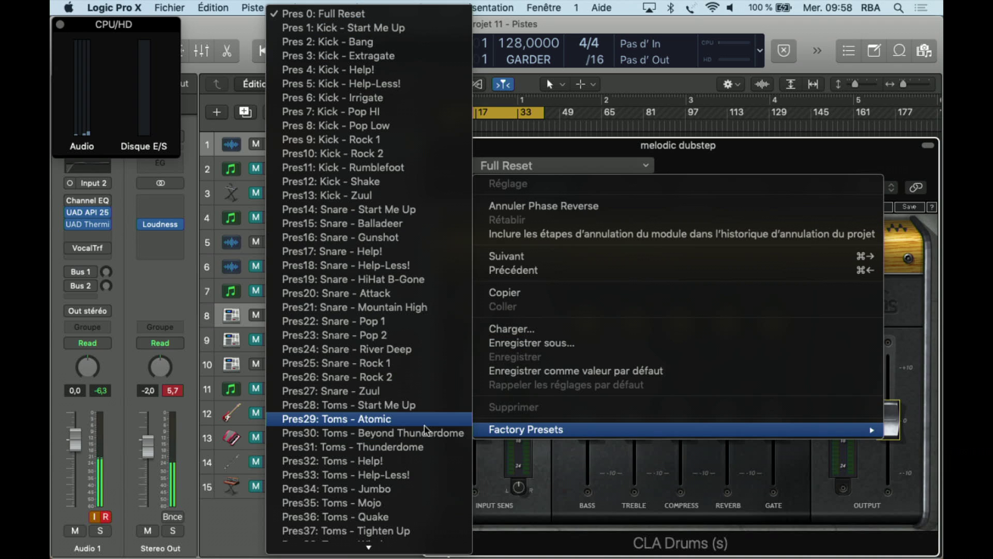
scroll(424, 429, down, 10)
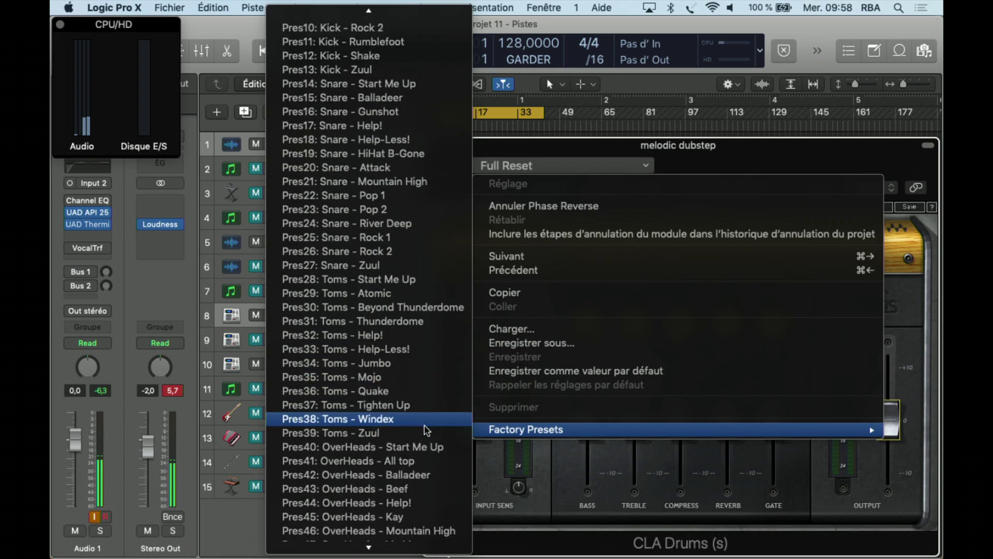
scroll(426, 429, down, 3)
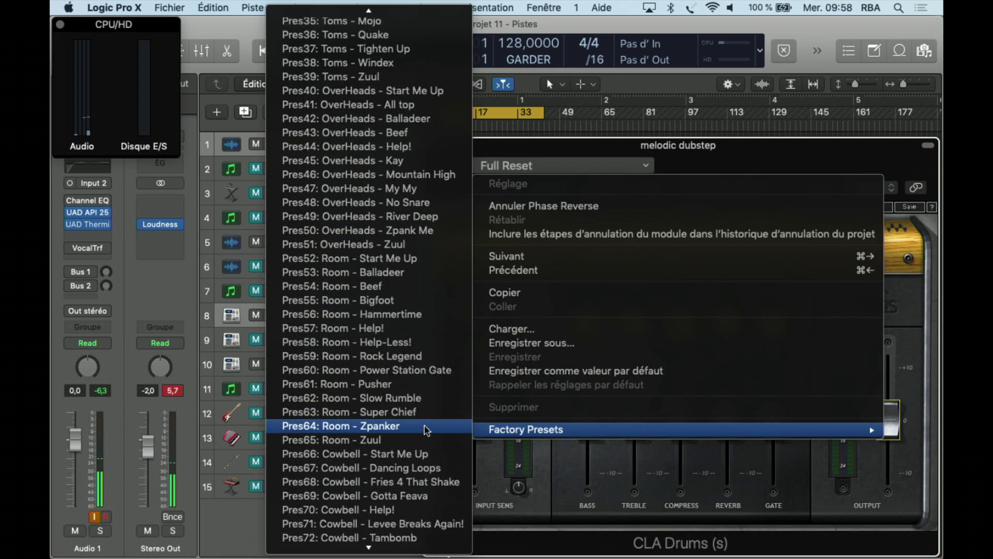